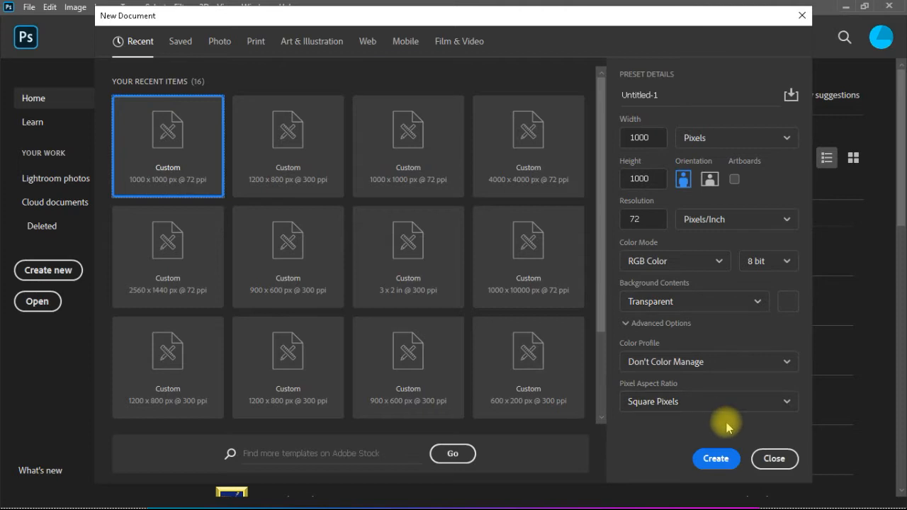
# Create a 1000 x 1000 px RGB document at 72 pixels/inch with transparent background and add a second layer
pyautogui.click(724, 449)
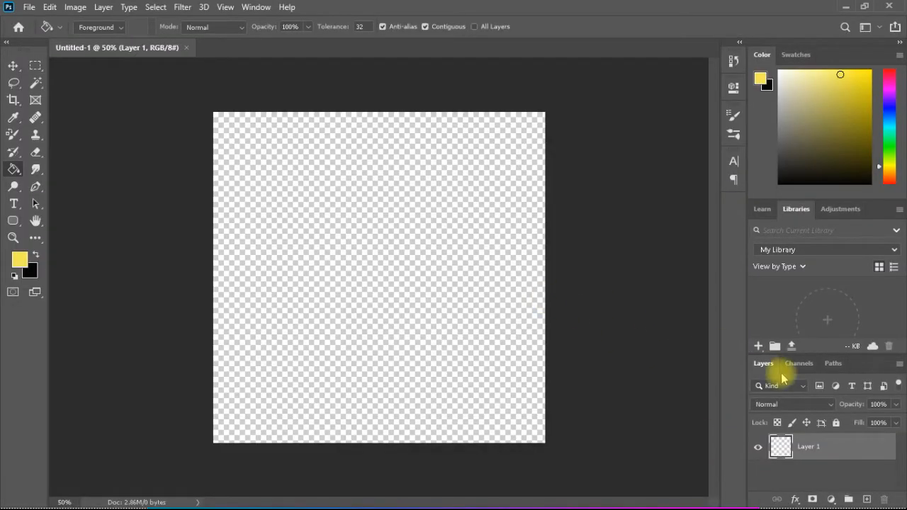
pyautogui.rightClick(830, 453)
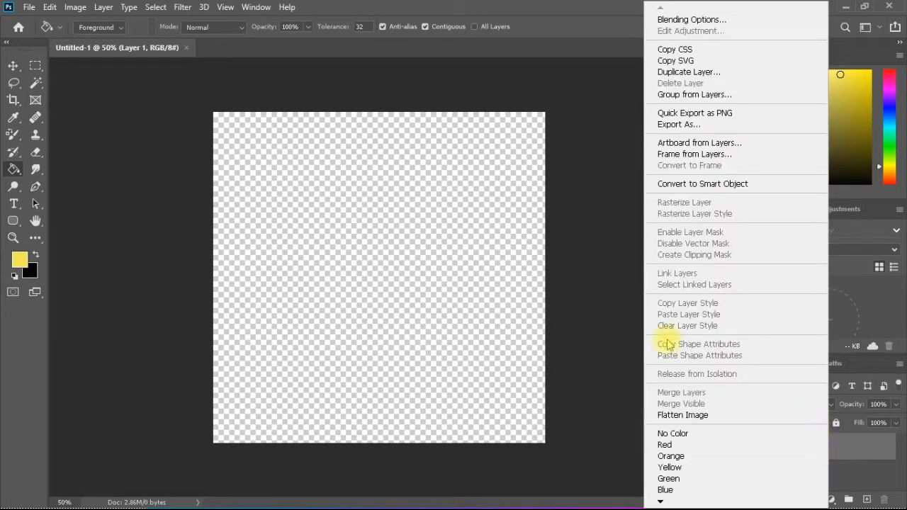
pyautogui.click(606, 450)
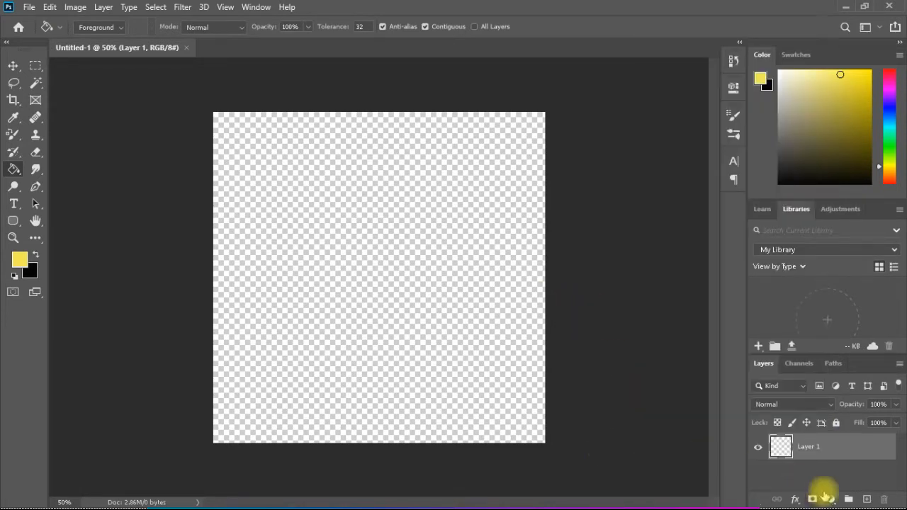
pyautogui.click(868, 500)
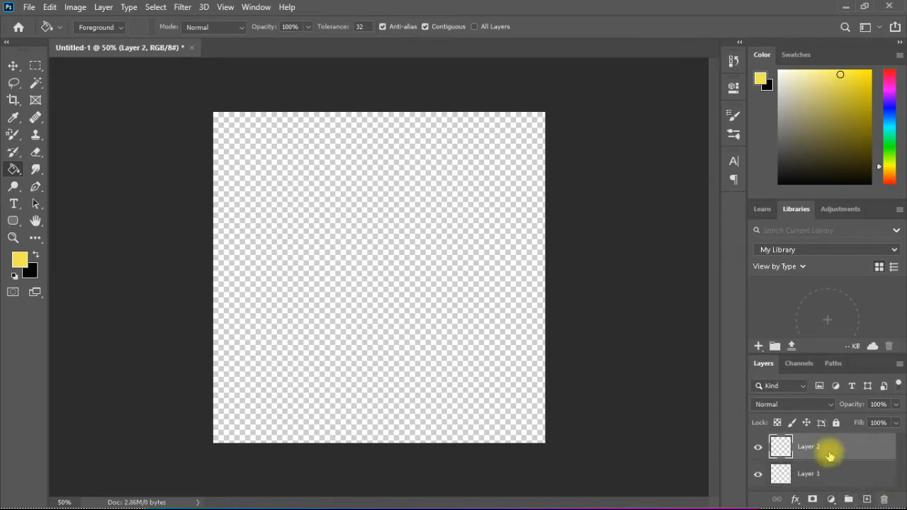
# Fill Layer 1 with the yellow foreground color f4e751 using the Paint Bucket tool
pyautogui.click(815, 474)
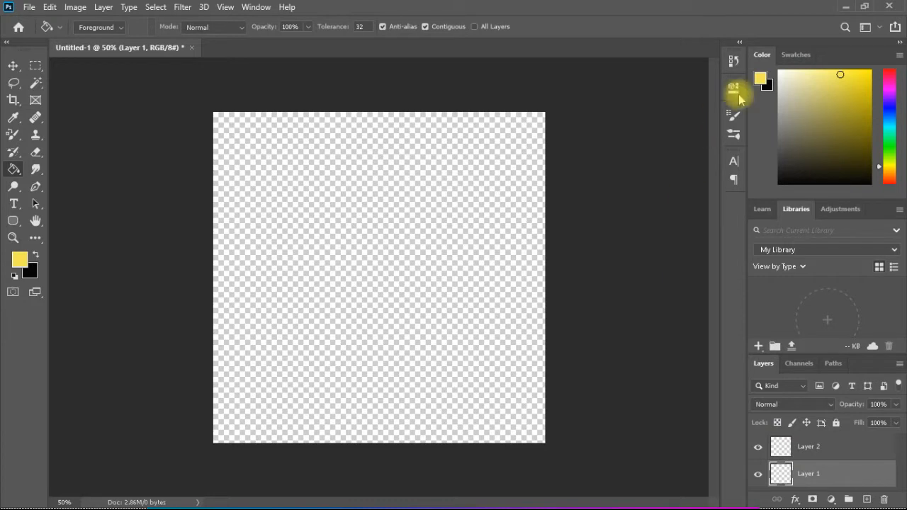
pyautogui.click(761, 79)
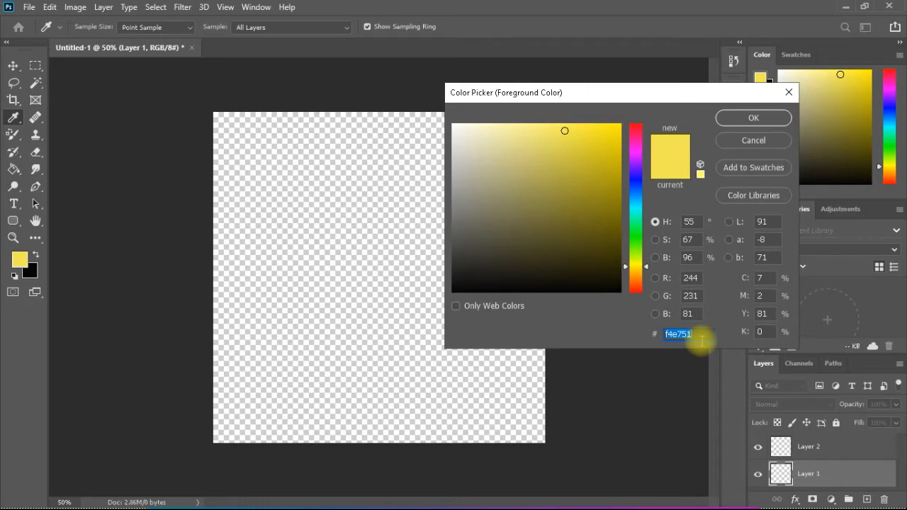
pyautogui.click(746, 121)
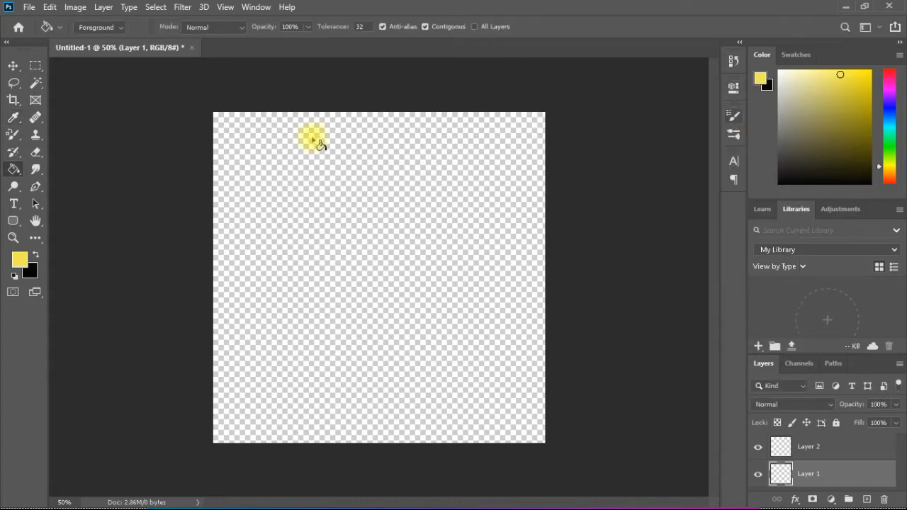
pyautogui.click(290, 204)
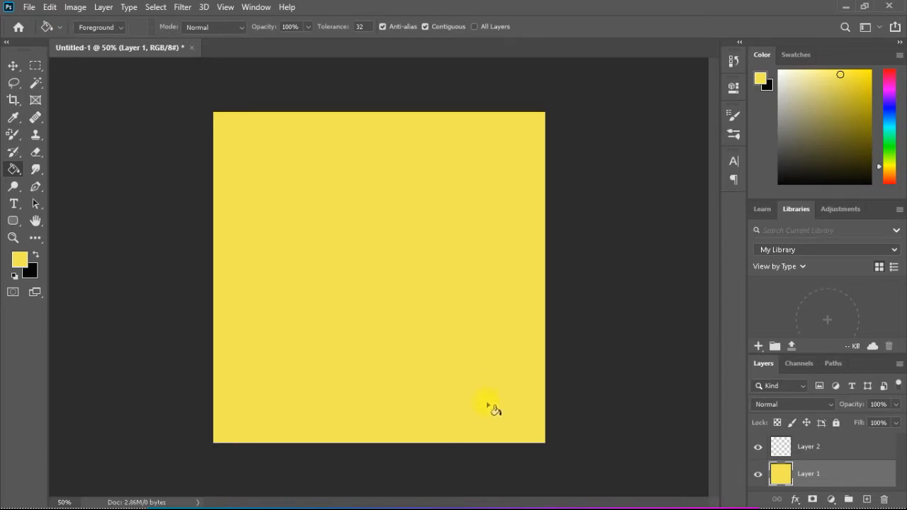
# On Layer 2, draw a centred rounded rectangle of about 762 x 774 px with a 10 px corner radius
pyautogui.click(791, 443)
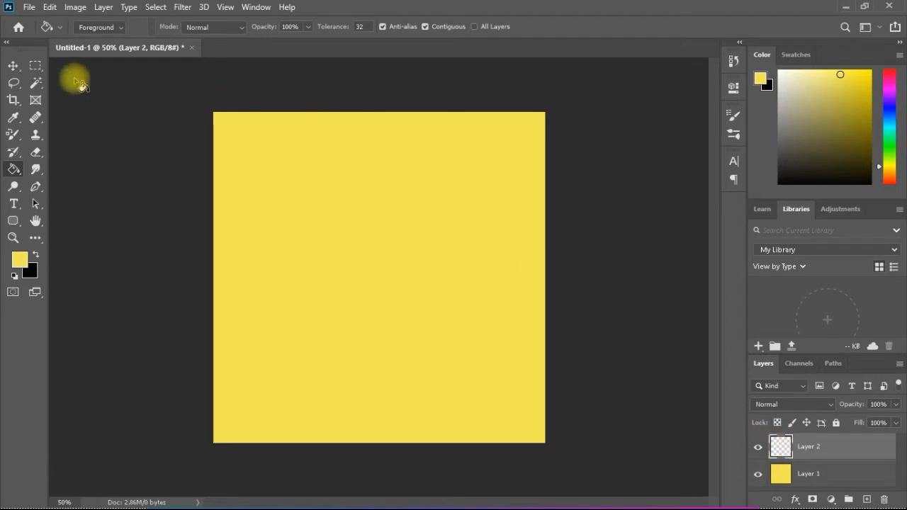
pyautogui.click(12, 222)
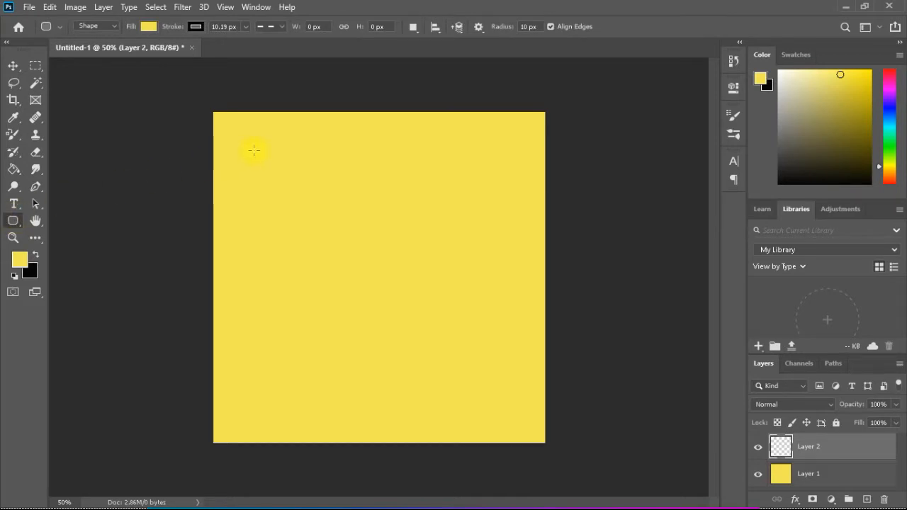
pyautogui.moveTo(252, 149); pyautogui.dragTo(506, 407)
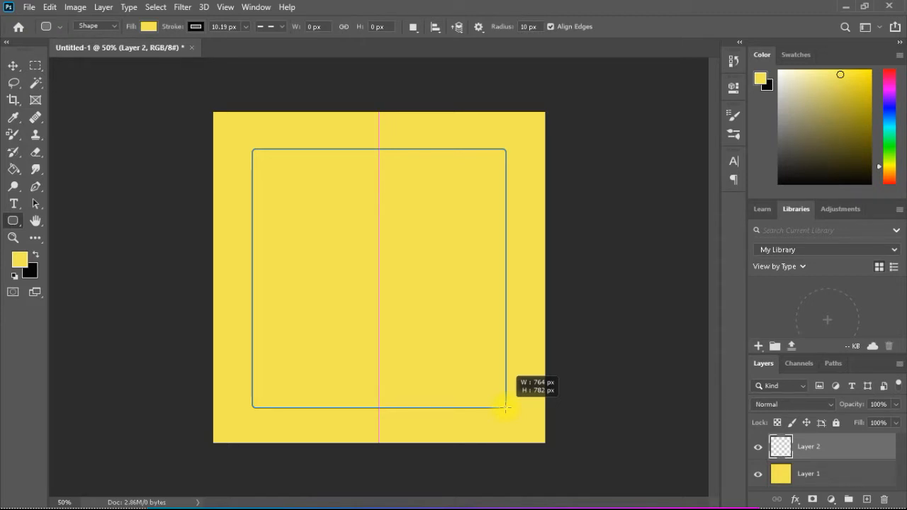
pyautogui.moveTo(505, 408); pyautogui.dragTo(504, 404)
# Fill the rounded rectangle with dark blue and no stroke, and collapse its shape properties
pyautogui.click(148, 27)
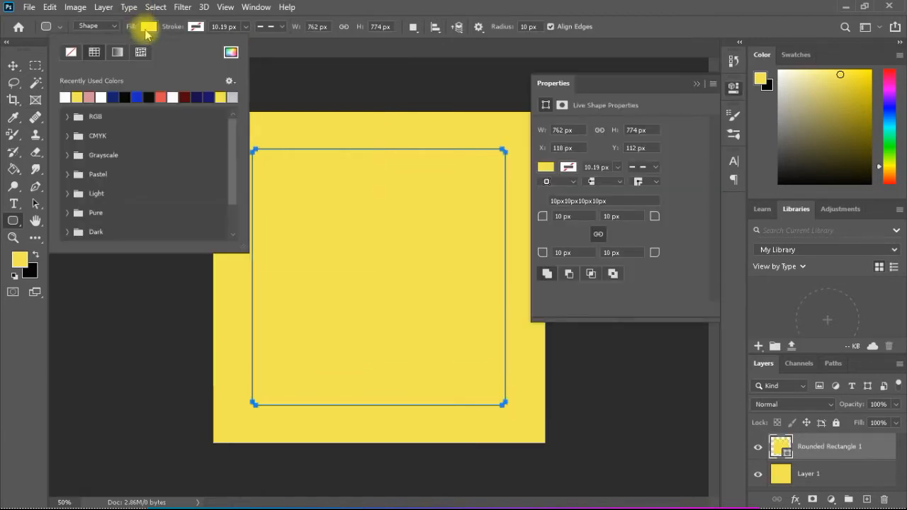
pyautogui.click(113, 97)
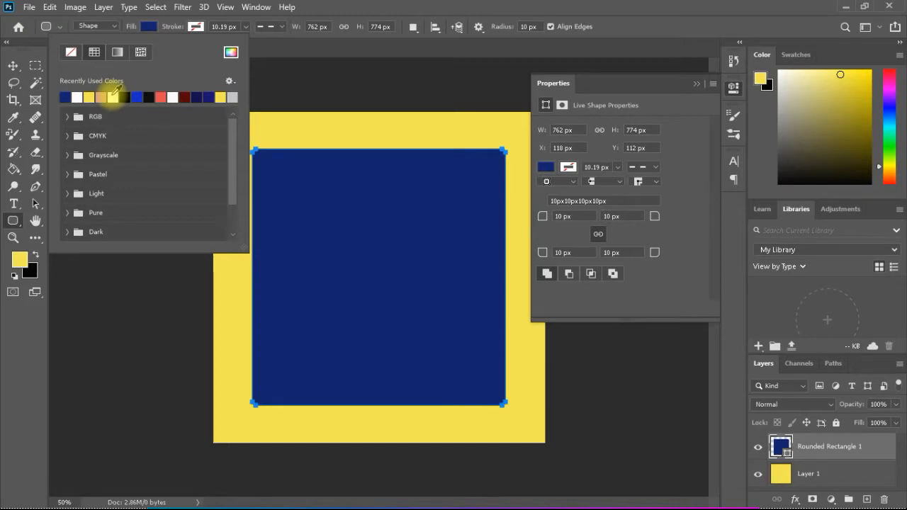
pyautogui.click(156, 326)
pyautogui.click(155, 326)
pyautogui.click(477, 244)
pyautogui.click(734, 88)
pyautogui.press('space')
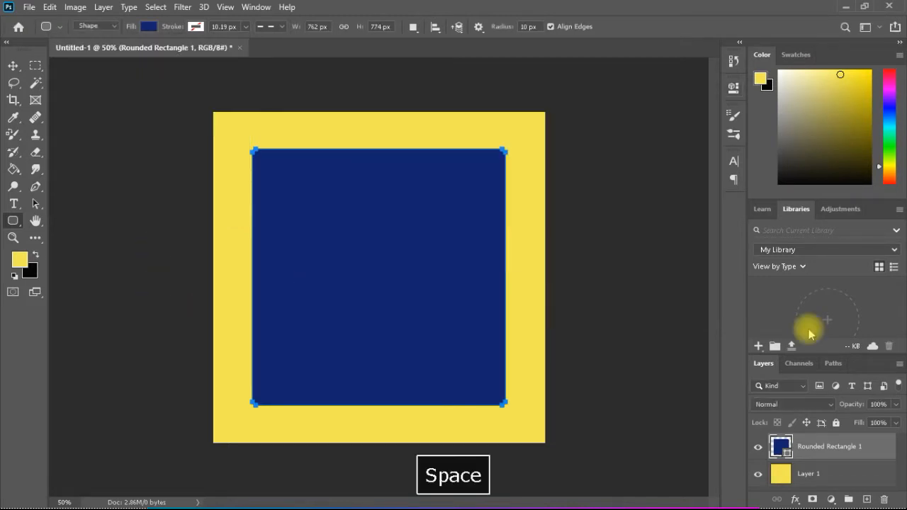
# Apply a Bevel & Emboss effect to the yellow Layer 1 with a bevel size of 57 px
pyautogui.click(795, 478)
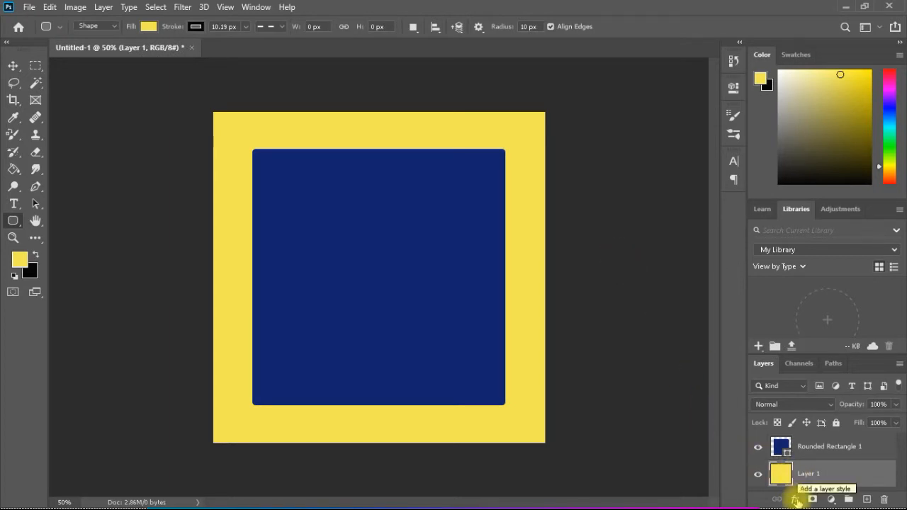
pyautogui.click(100, 7)
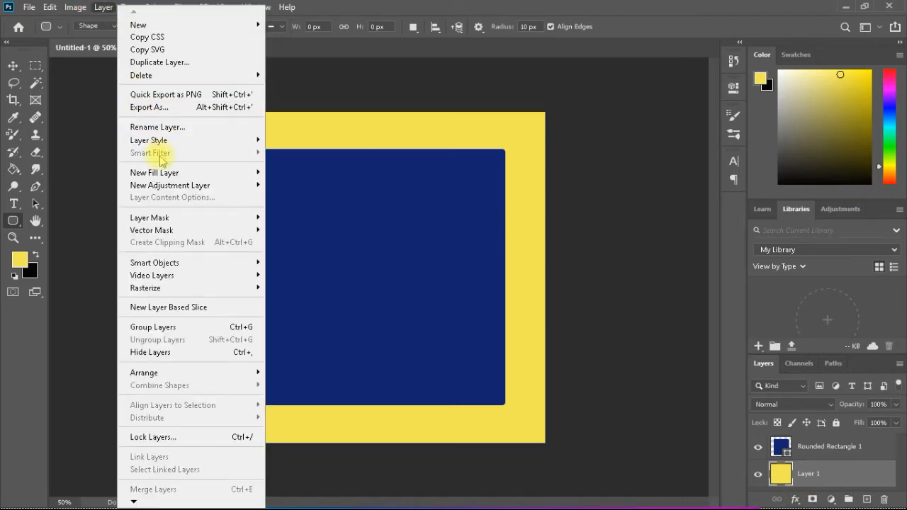
pyautogui.moveTo(213, 138)
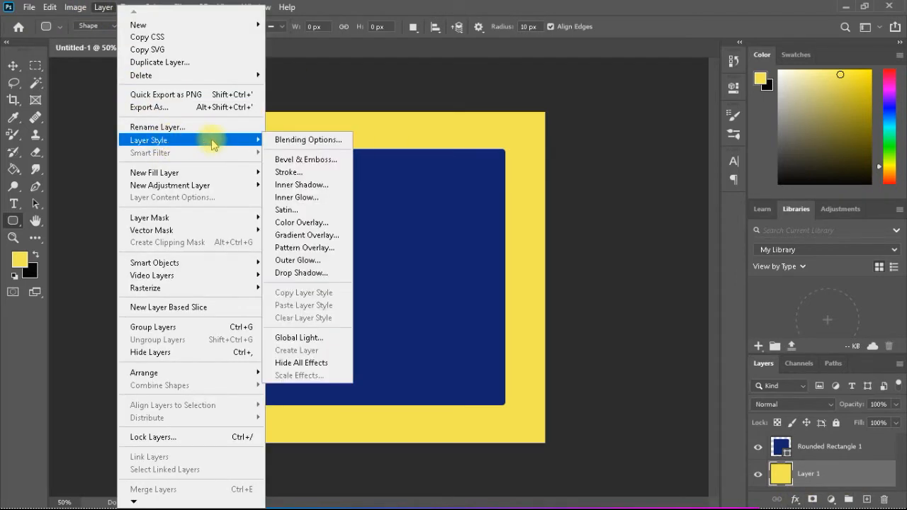
pyautogui.click(307, 160)
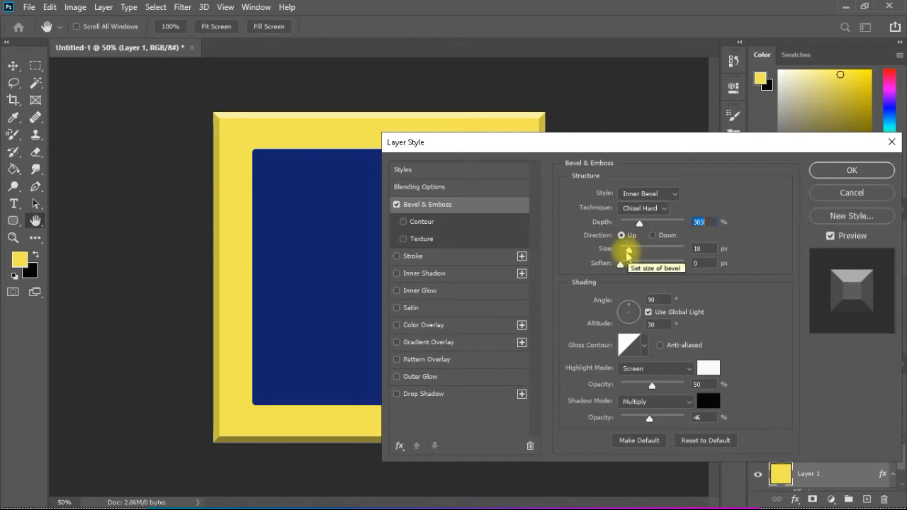
pyautogui.moveTo(629, 254)
pyautogui.mouseDown()
pyautogui.moveTo(660, 255)
pyautogui.moveTo(640, 253)
pyautogui.mouseUp()
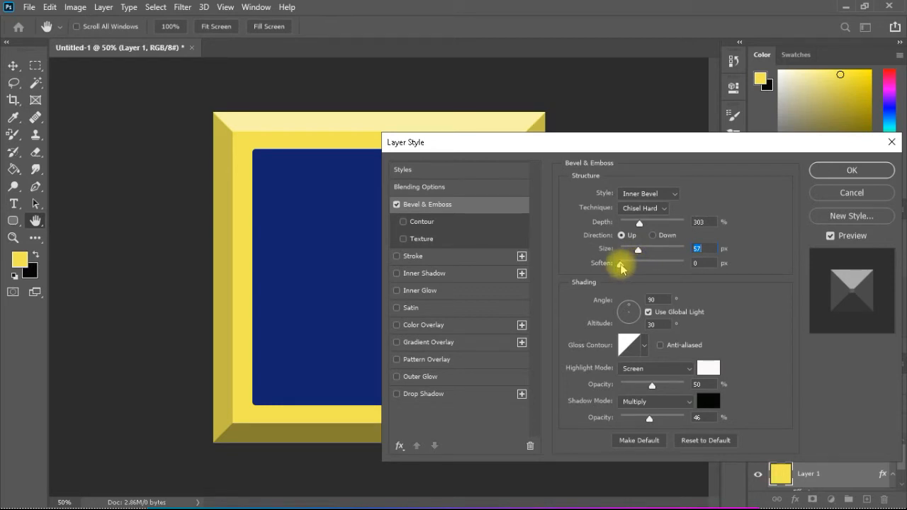
# Try a 16 px bevel softening and the Down direction, and restore them to 0 px and Up
pyautogui.click(620, 265)
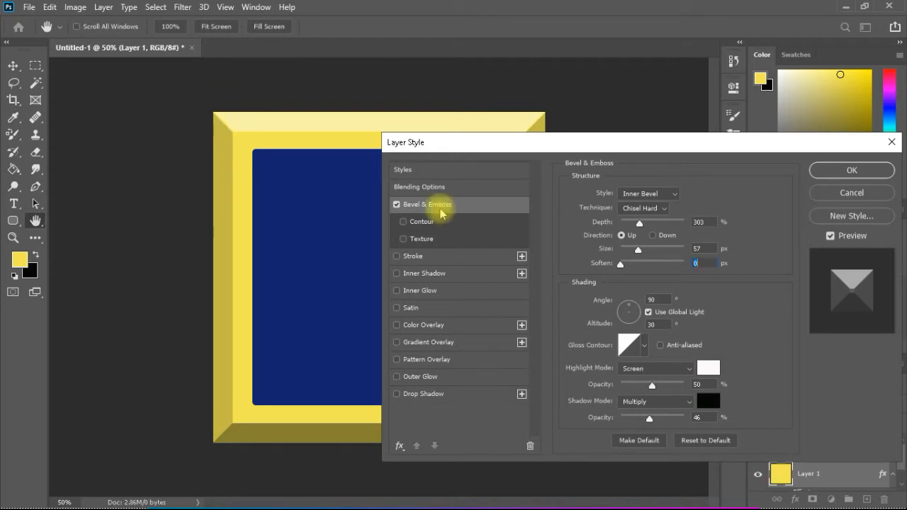
pyautogui.moveTo(620, 265); pyautogui.dragTo(690, 268)
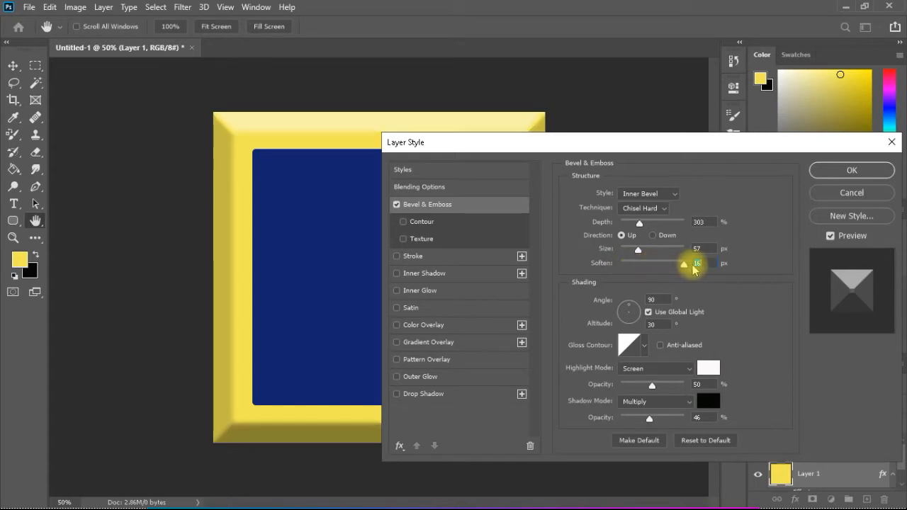
pyautogui.moveTo(694, 265); pyautogui.dragTo(623, 268)
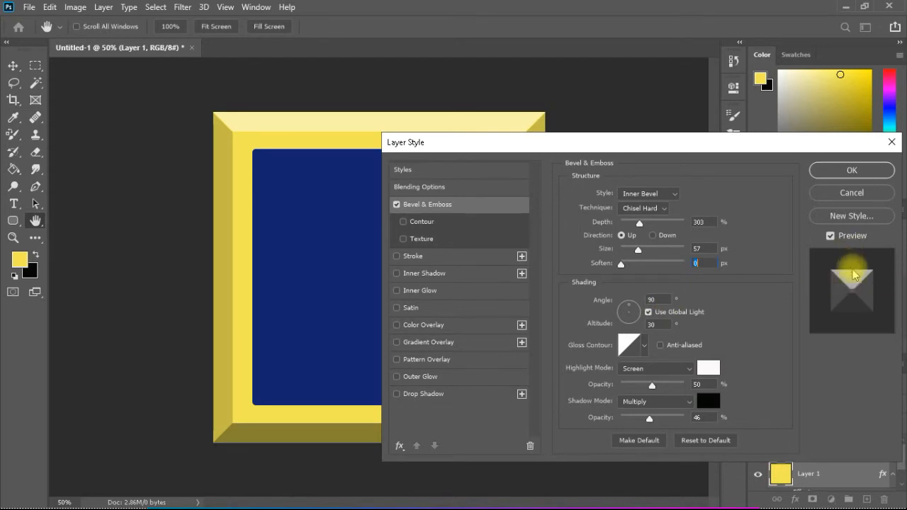
pyautogui.click(654, 236)
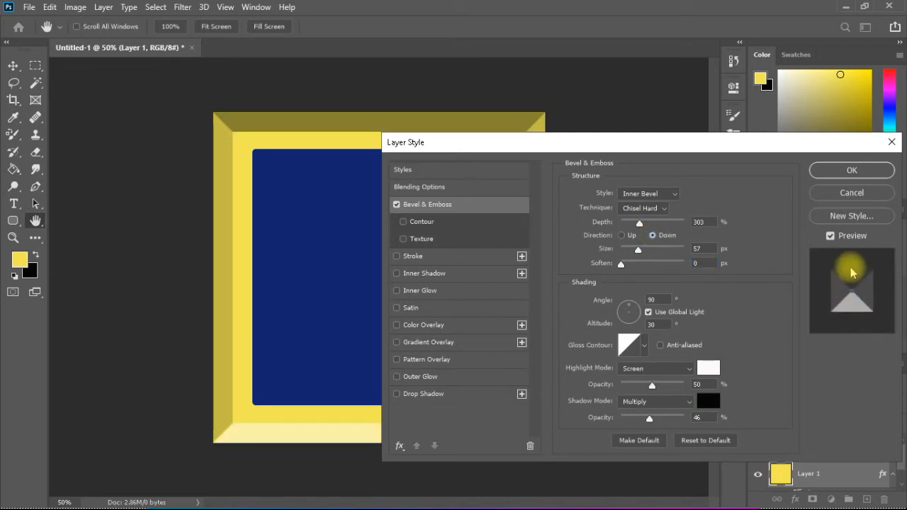
pyautogui.click(621, 236)
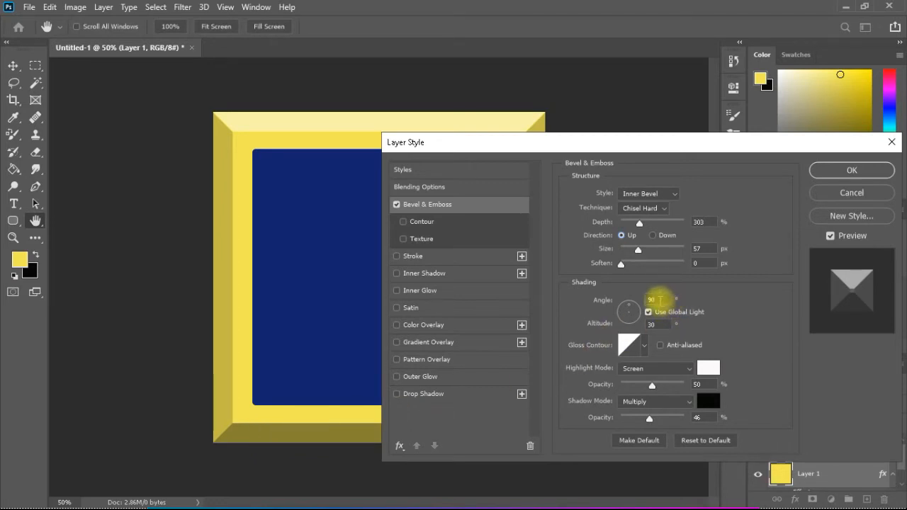
# Try a bevel shading angle of 45° and uncover the canvas to check the frame's lighting
pyautogui.moveTo(658, 300); pyautogui.dragTo(647, 301)
pyautogui.write('45')
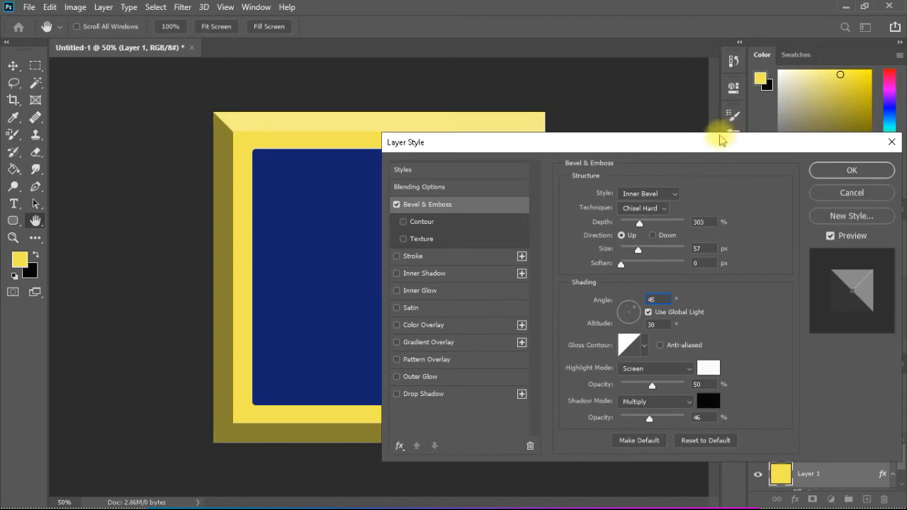
pyautogui.moveTo(717, 144); pyautogui.dragTo(892, 198)
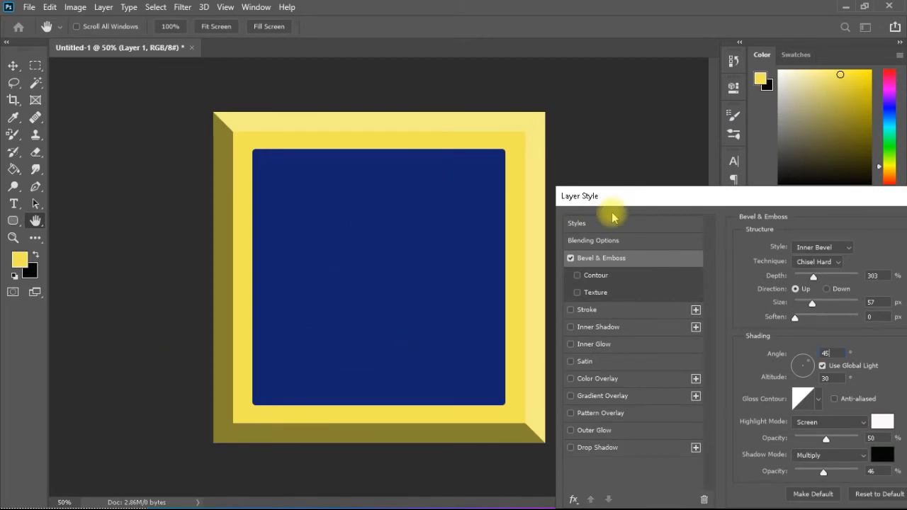
pyautogui.moveTo(664, 197); pyautogui.dragTo(450, 140)
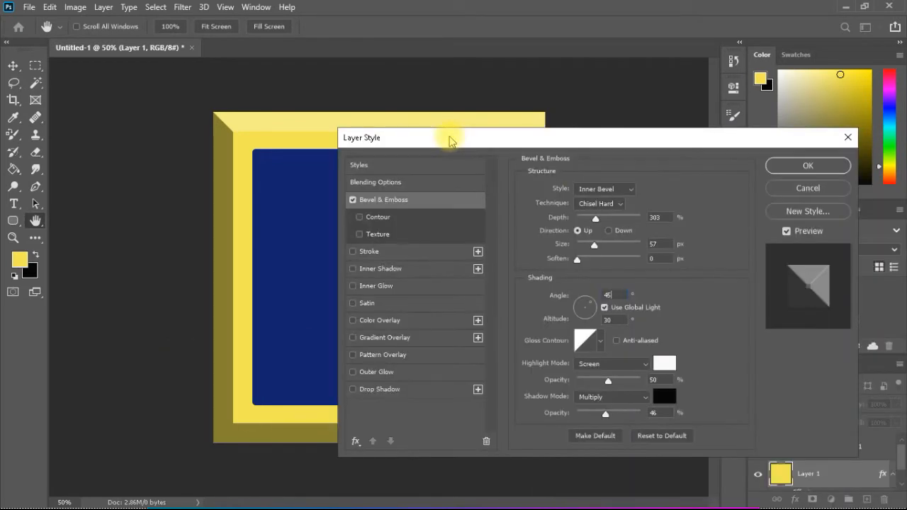
# Try a bevel shading angle of 180° and return the angle to 90°
pyautogui.press('BackSpace')
pyautogui.press('BackSpace')
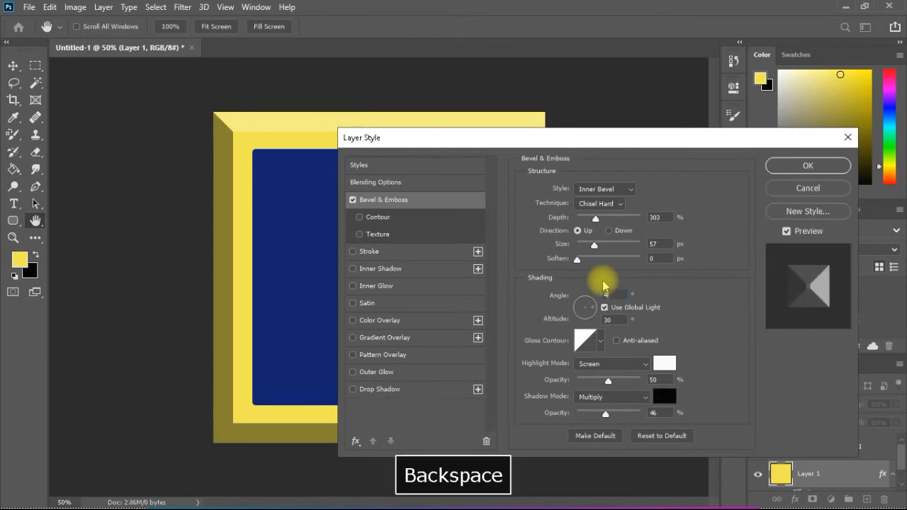
pyautogui.write('1')
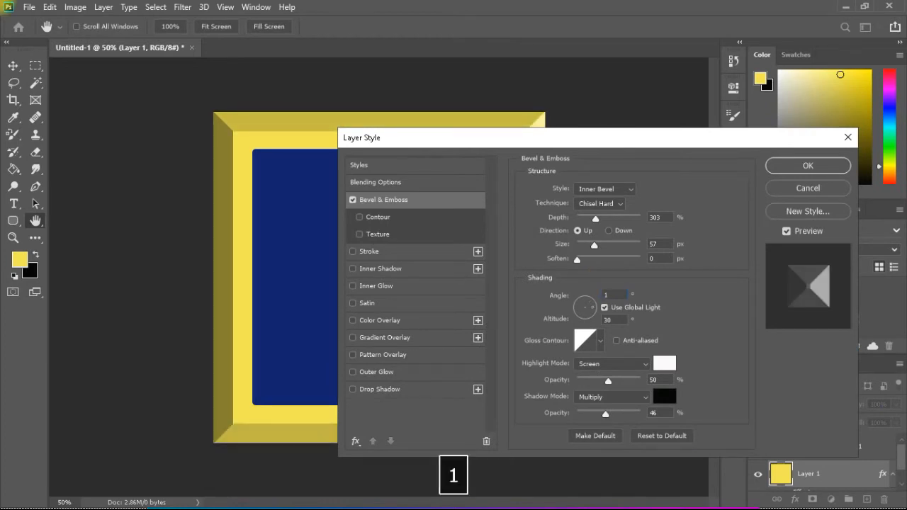
pyautogui.write('80')
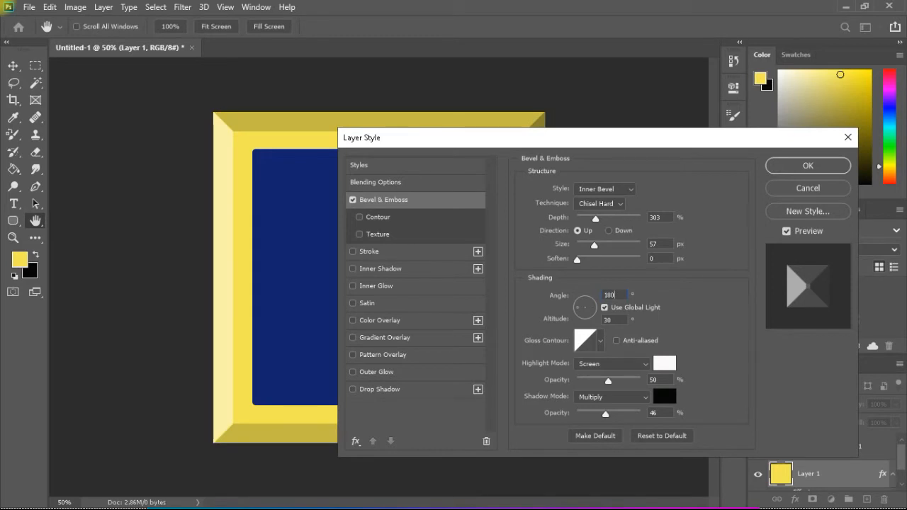
pyautogui.press('BackSpace')
pyautogui.press('BackSpace')
pyautogui.press('BackSpace')
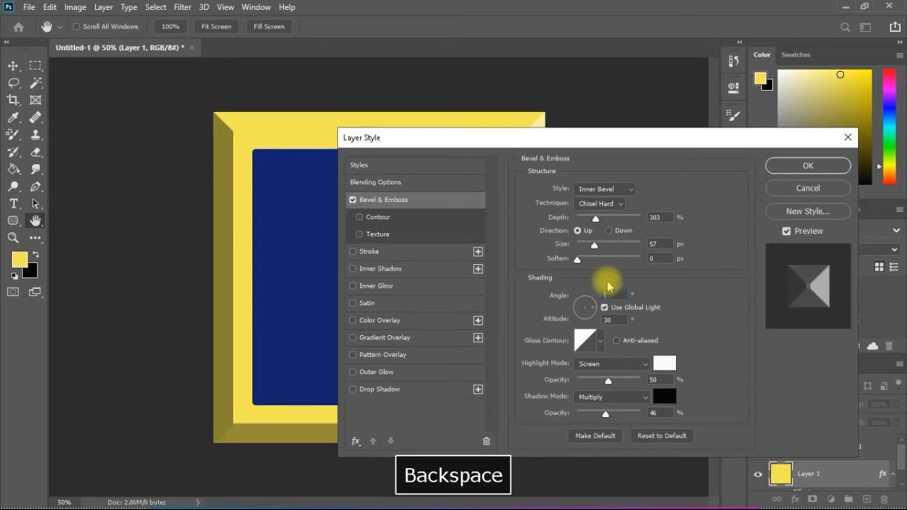
pyautogui.write('90')
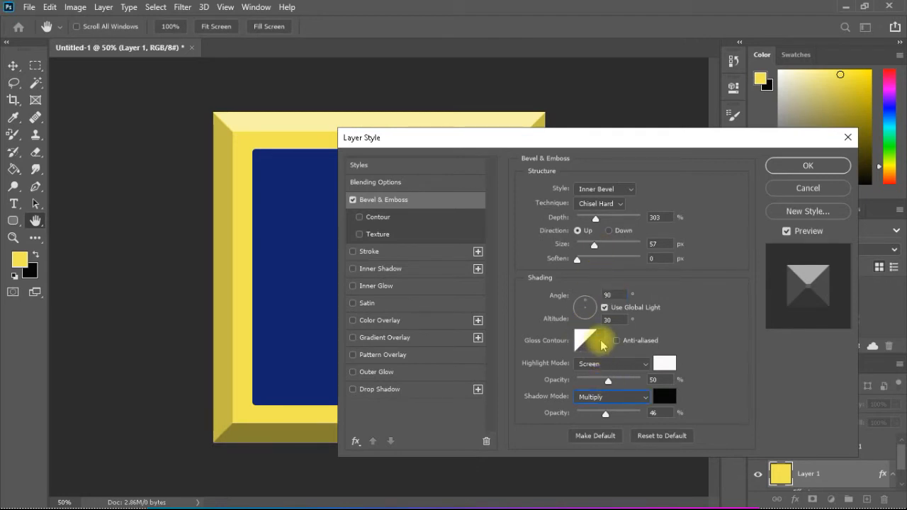
# Set the bevel's gloss contour to the three-peaked preset and uncover the canvas to check the frame
pyautogui.click(601, 345)
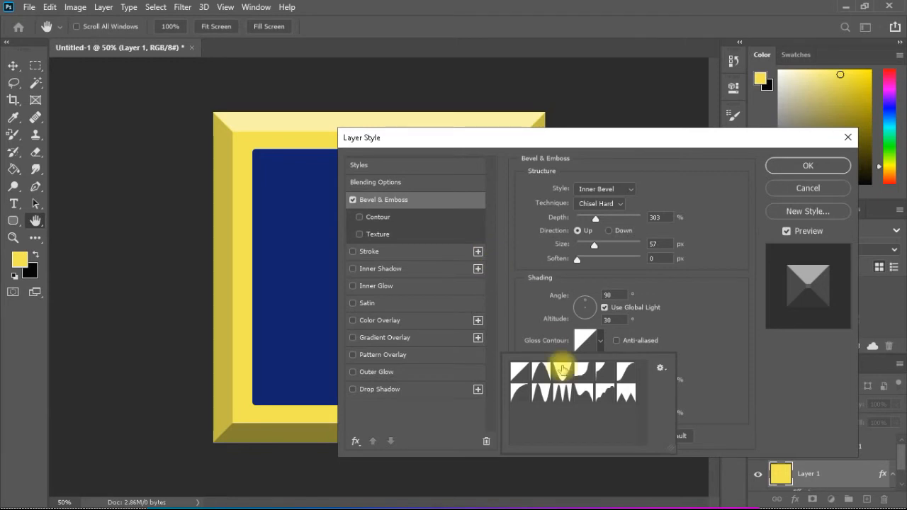
pyautogui.click(561, 395)
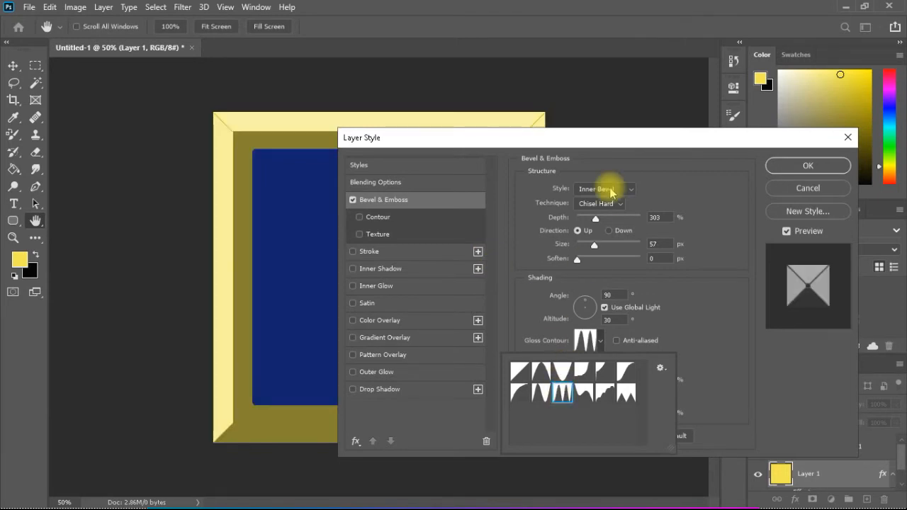
pyautogui.click(597, 146)
pyautogui.moveTo(640, 134); pyautogui.dragTo(806, 97)
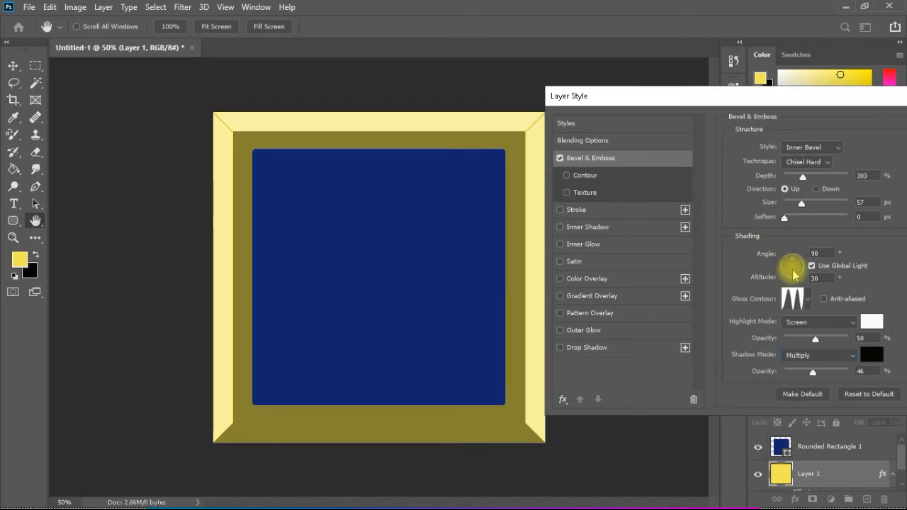
# Set the bevel's gloss contour back to the Linear preset
pyautogui.click(810, 301)
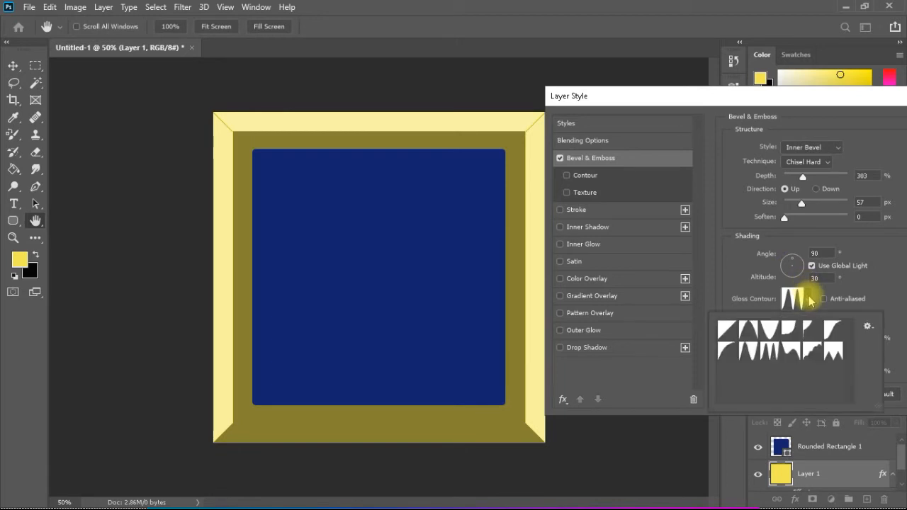
pyautogui.click(728, 327)
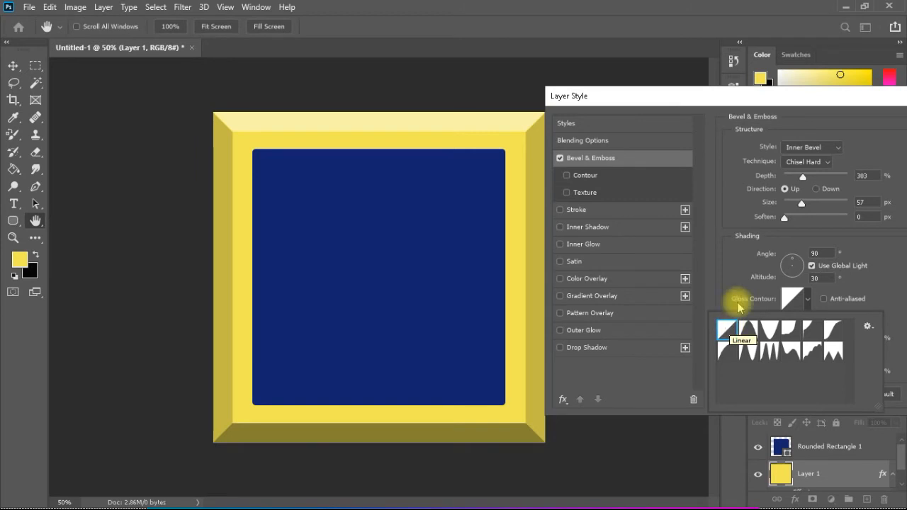
pyautogui.click(884, 279)
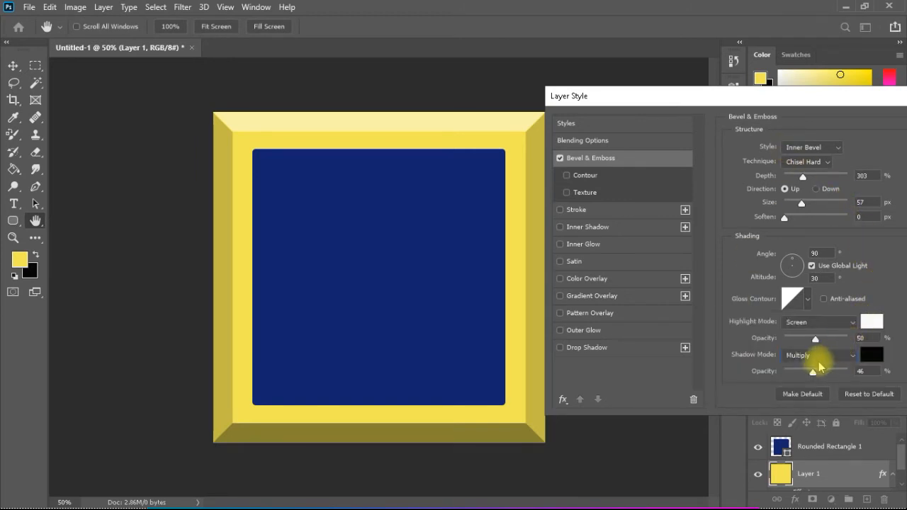
# Try a bevel shadow opacity of 100%, then settle on 31% and apply the layer style
pyautogui.moveTo(813, 374); pyautogui.dragTo(847, 372)
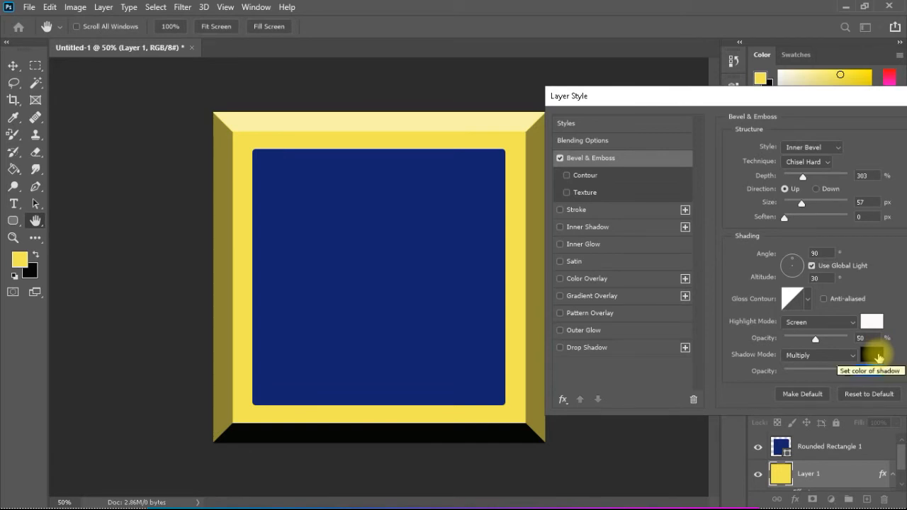
pyautogui.click(864, 371)
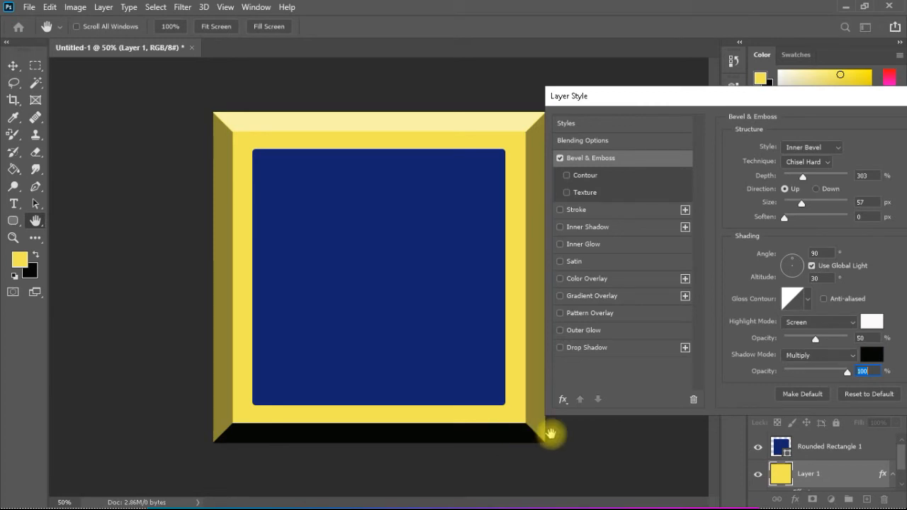
pyautogui.moveTo(848, 374); pyautogui.dragTo(805, 373)
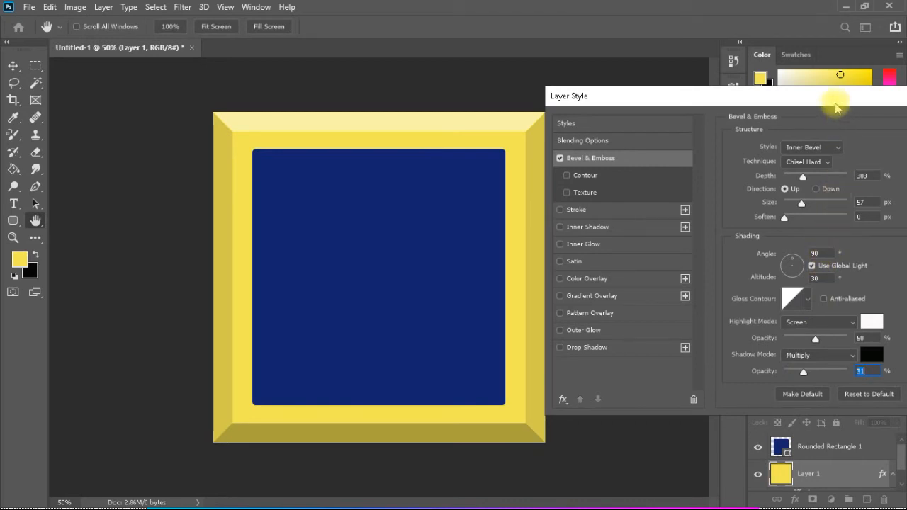
pyautogui.moveTo(835, 107); pyautogui.dragTo(618, 156)
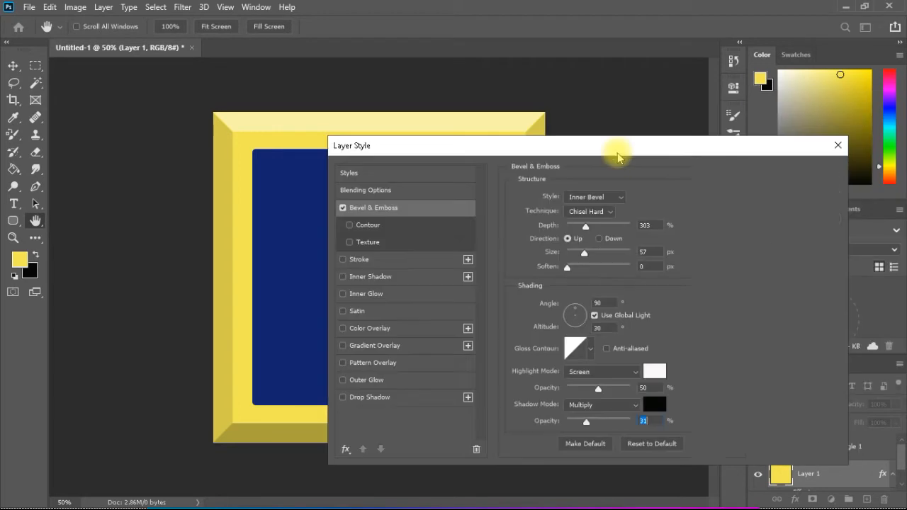
pyautogui.click(775, 182)
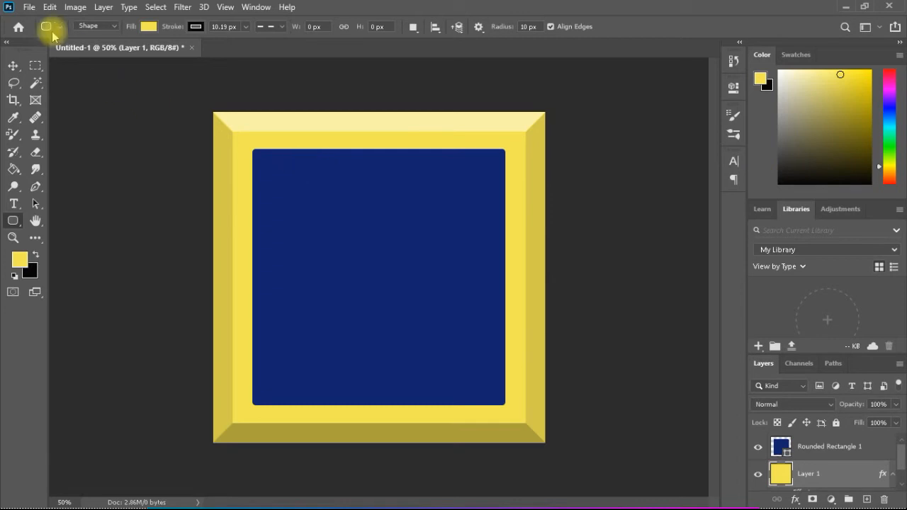
# Place the image IMAG0853.jpg from the example 11 folder as an embedded object
pyautogui.click(29, 9)
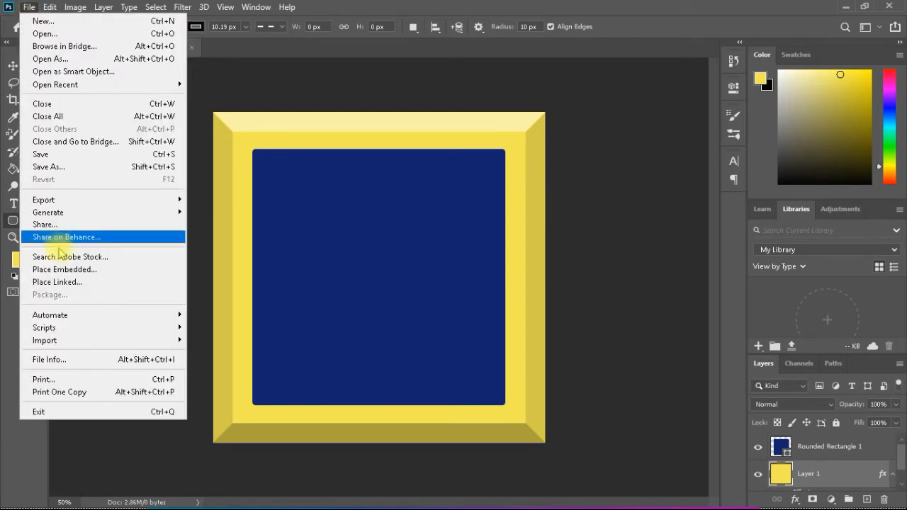
pyautogui.click(70, 273)
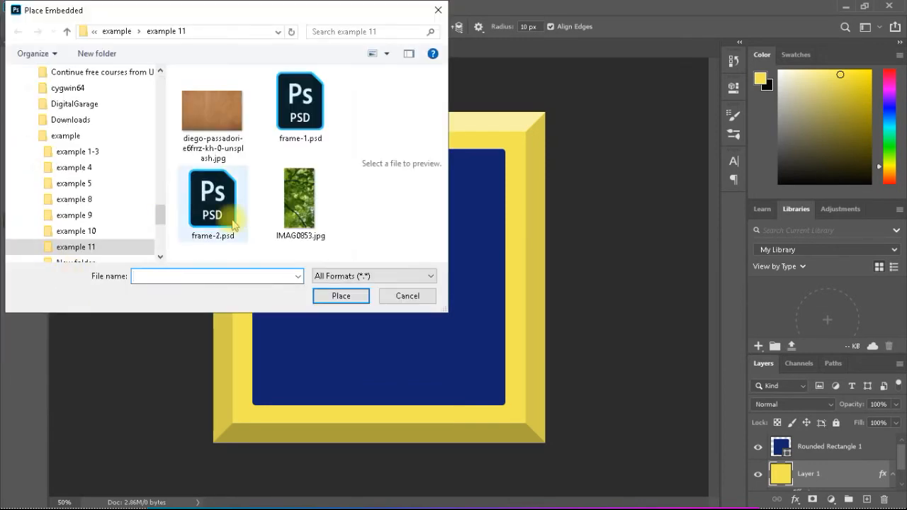
pyautogui.click(299, 217)
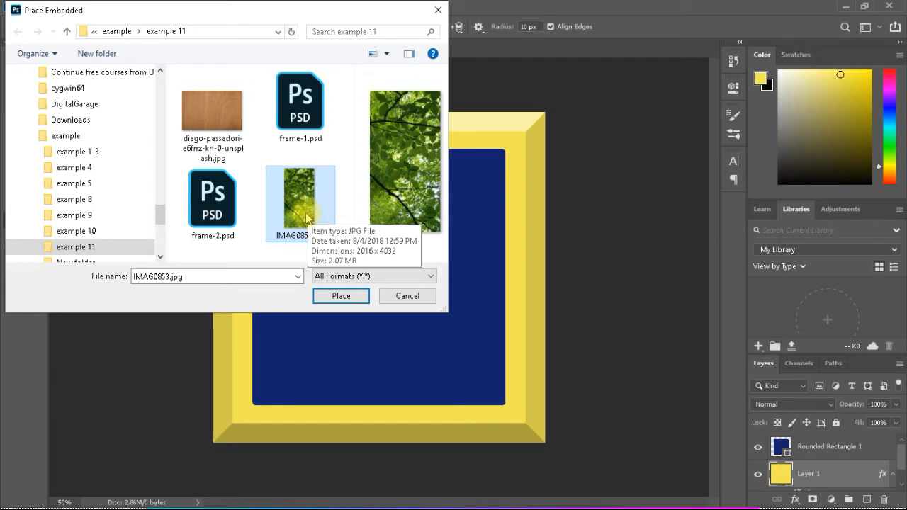
pyautogui.click(352, 295)
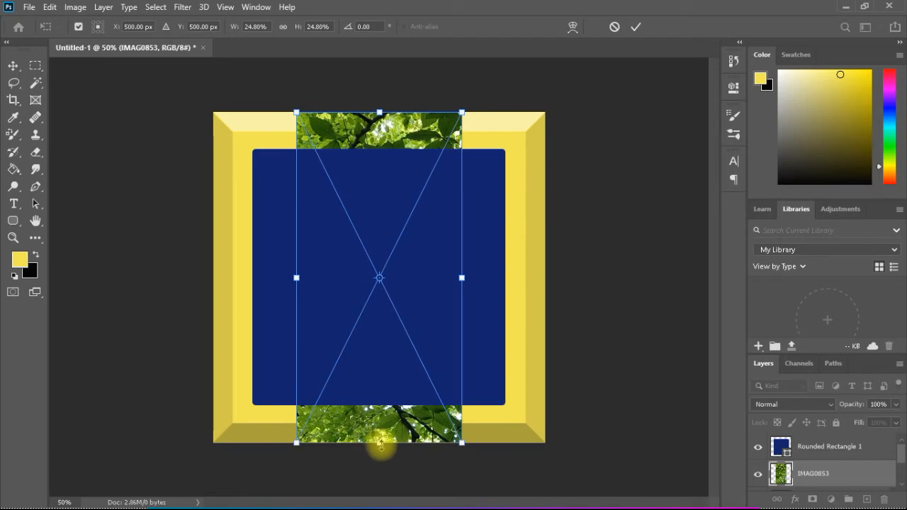
# Stretch the placed leaf photo to the blue rectangle's four edges and move its layer above Rounded Rectangle 1
pyautogui.moveTo(380, 443)
pyautogui.mouseDown()
pyautogui.moveTo(380, 387)
pyautogui.moveTo(379, 445)
pyautogui.mouseUp()
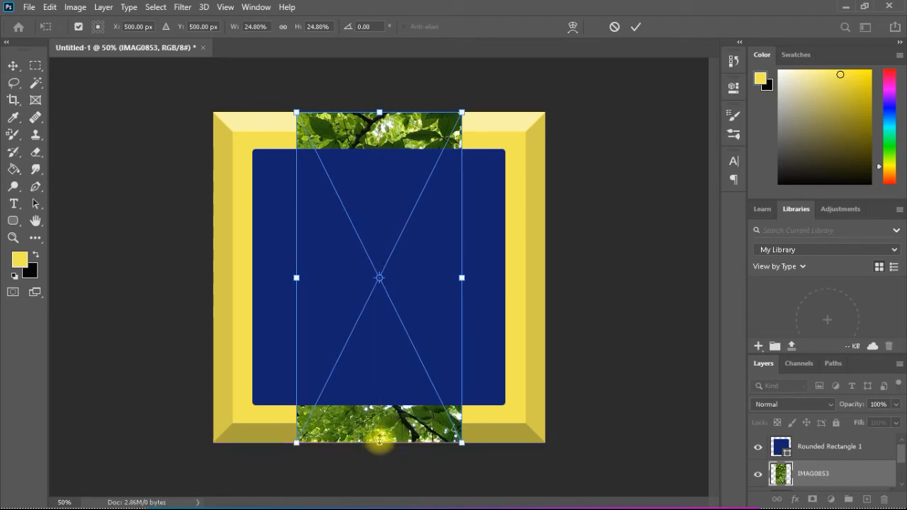
pyautogui.moveTo(379, 444); pyautogui.dragTo(381, 441)
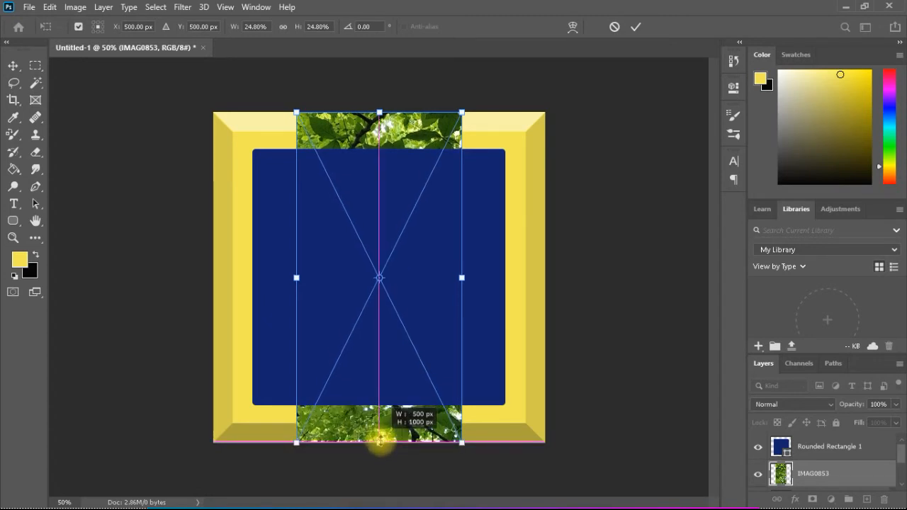
pyautogui.moveTo(381, 441); pyautogui.dragTo(380, 405)
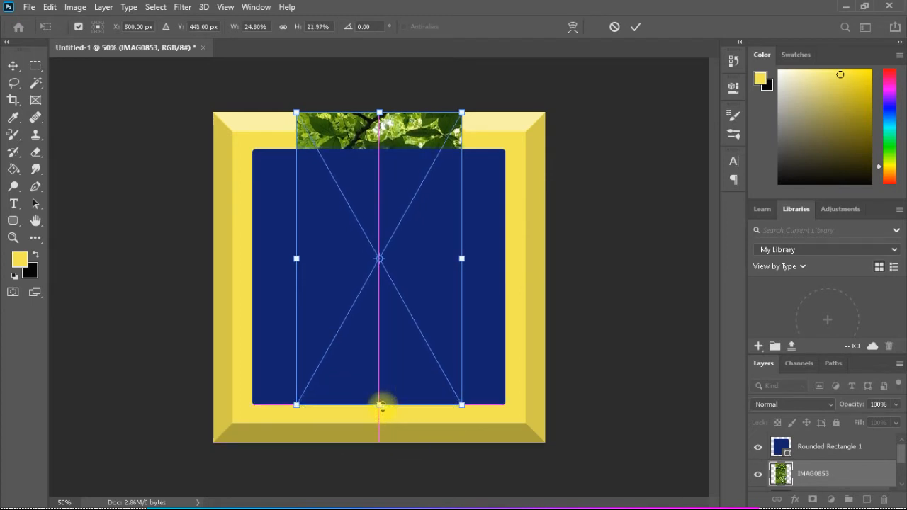
pyautogui.moveTo(380, 112); pyautogui.dragTo(380, 150)
pyautogui.moveTo(463, 277); pyautogui.dragTo(504, 277)
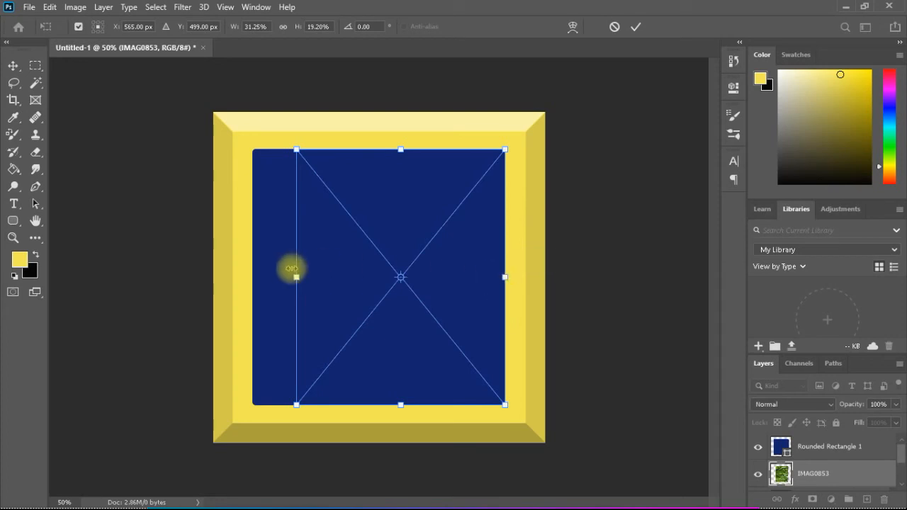
pyautogui.moveTo(298, 276); pyautogui.dragTo(253, 272)
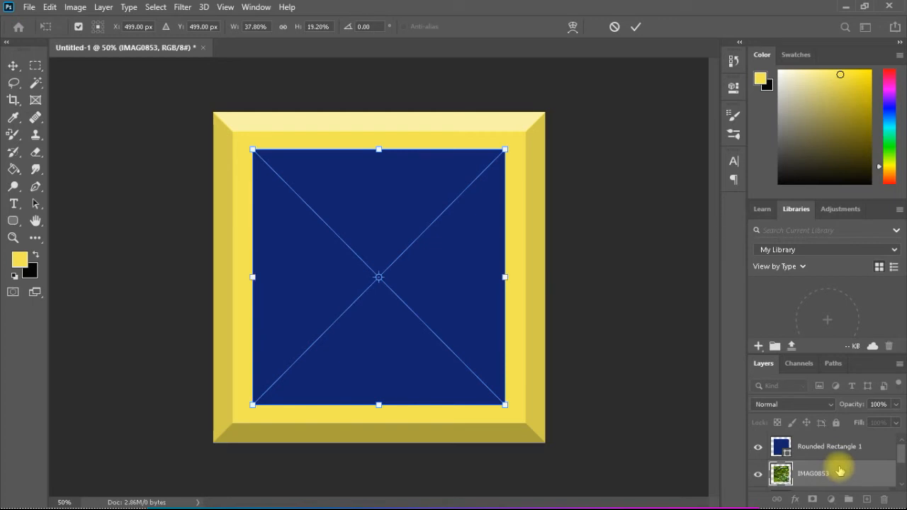
pyautogui.press('Return')
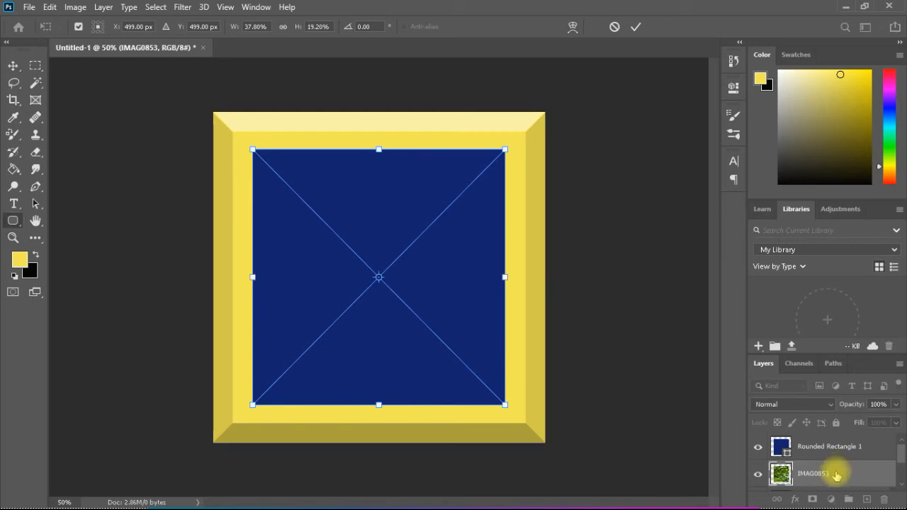
pyautogui.moveTo(835, 435); pyautogui.dragTo(835, 434)
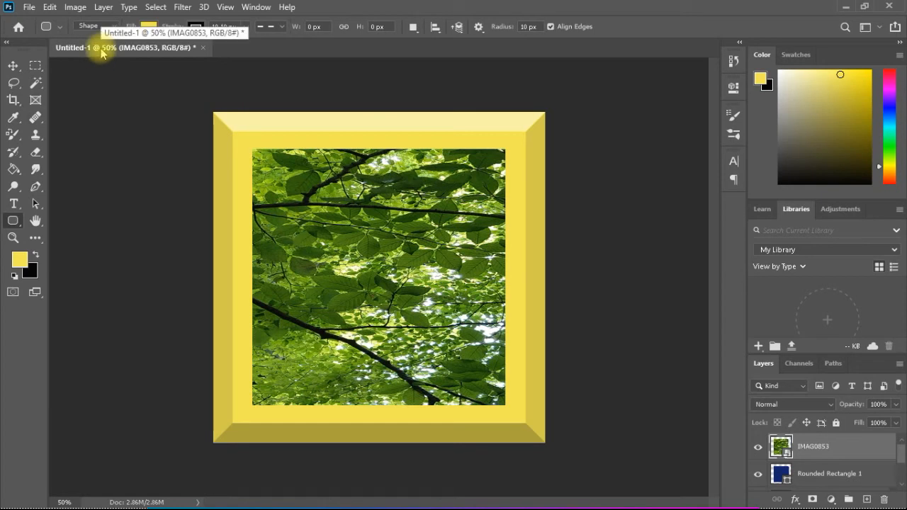
# Scale the leaf photo to about 35.81% width and 18.25% height, leaving a thin blue border on all sides
pyautogui.click(52, 8)
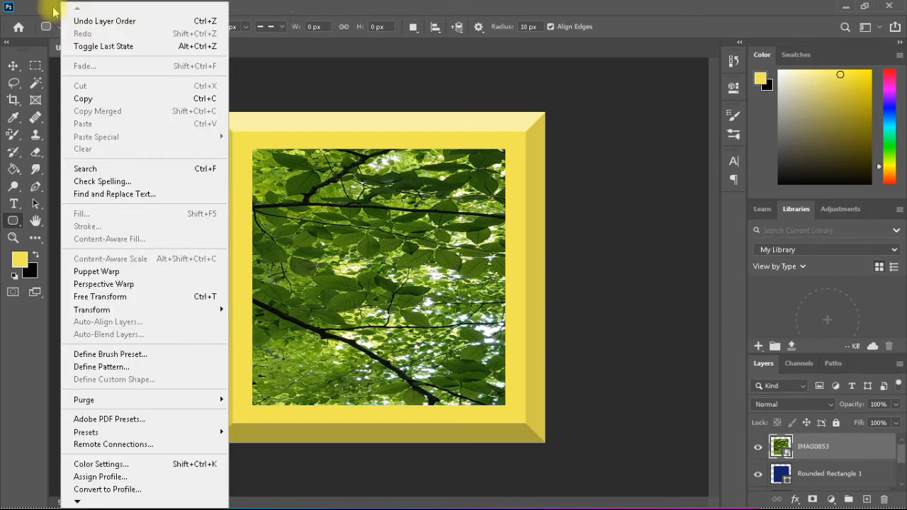
pyautogui.moveTo(112, 315)
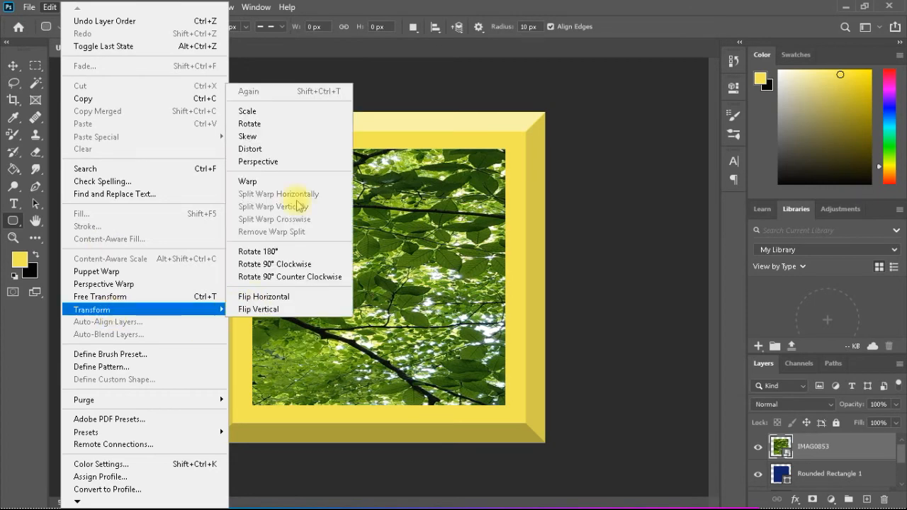
pyautogui.click(294, 115)
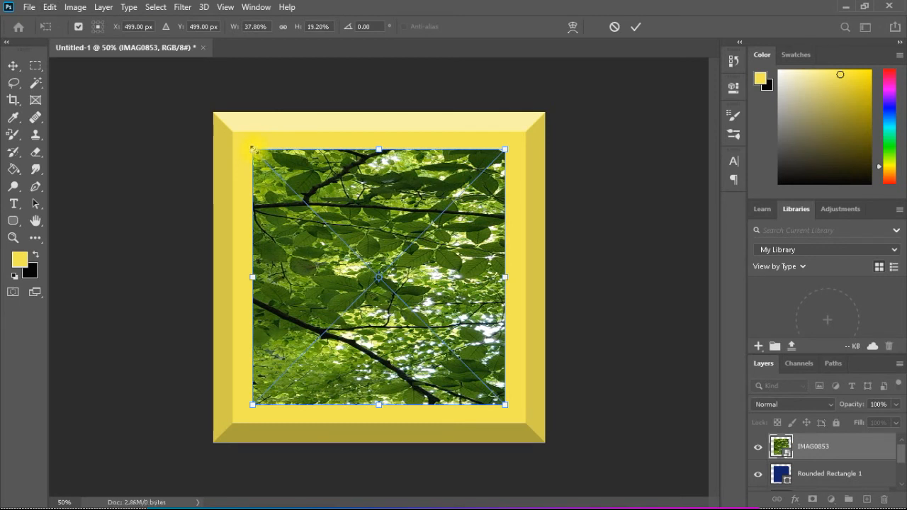
pyautogui.moveTo(254, 150); pyautogui.dragTo(258, 155)
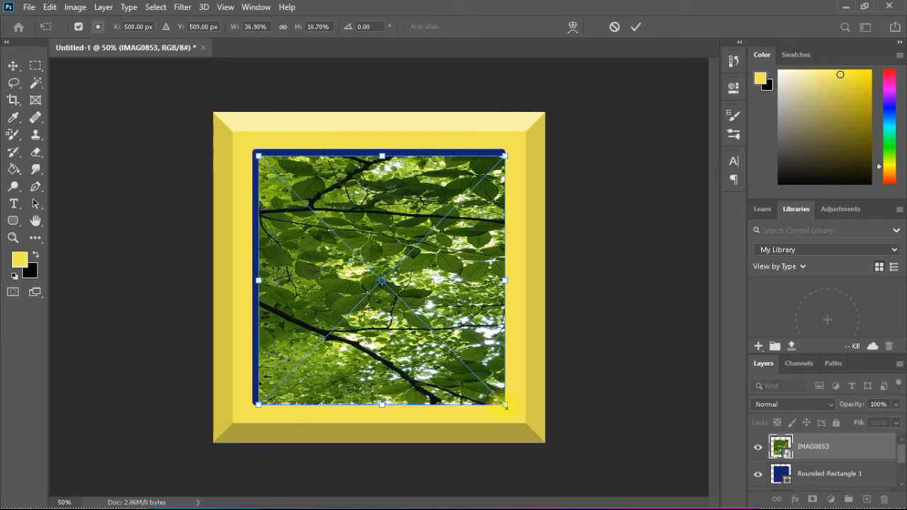
pyautogui.moveTo(504, 406); pyautogui.dragTo(497, 400)
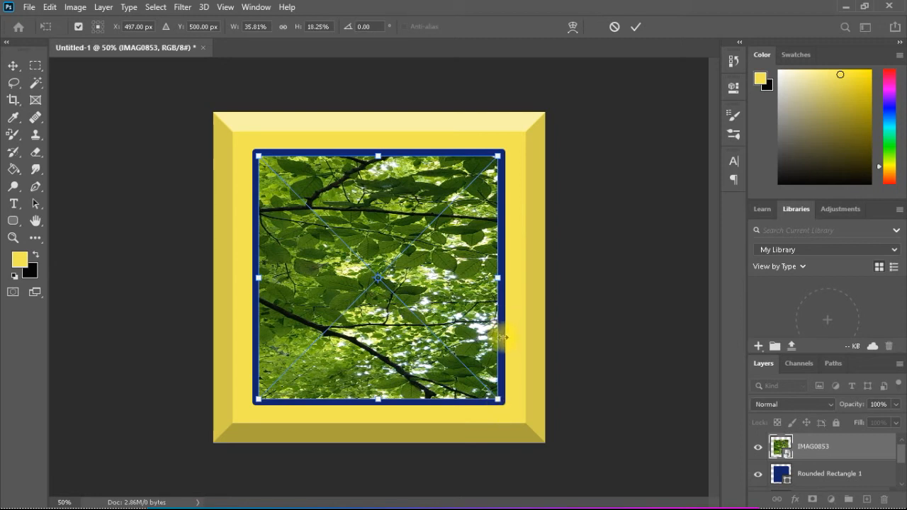
pyautogui.press('u')
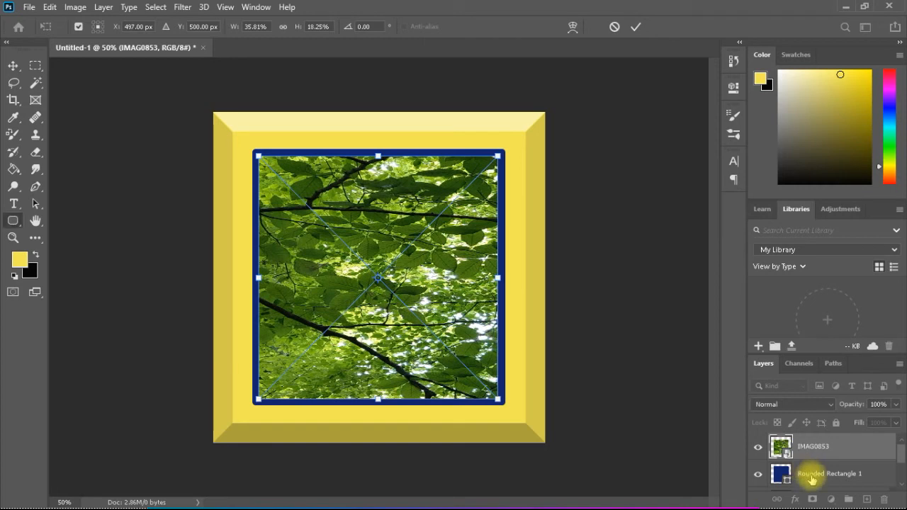
# Select the Rounded Rectangle 1 layer and set the foreground color to white (ffffff)
pyautogui.click(812, 479)
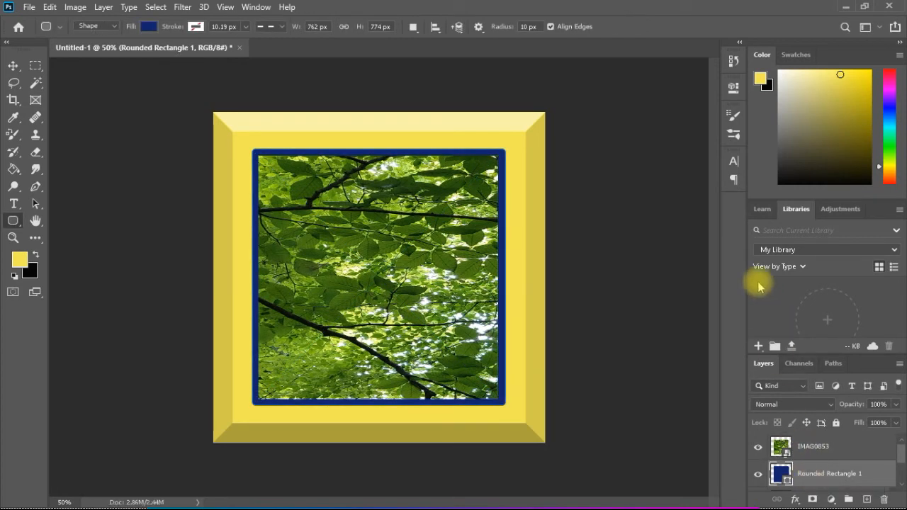
pyautogui.click(761, 84)
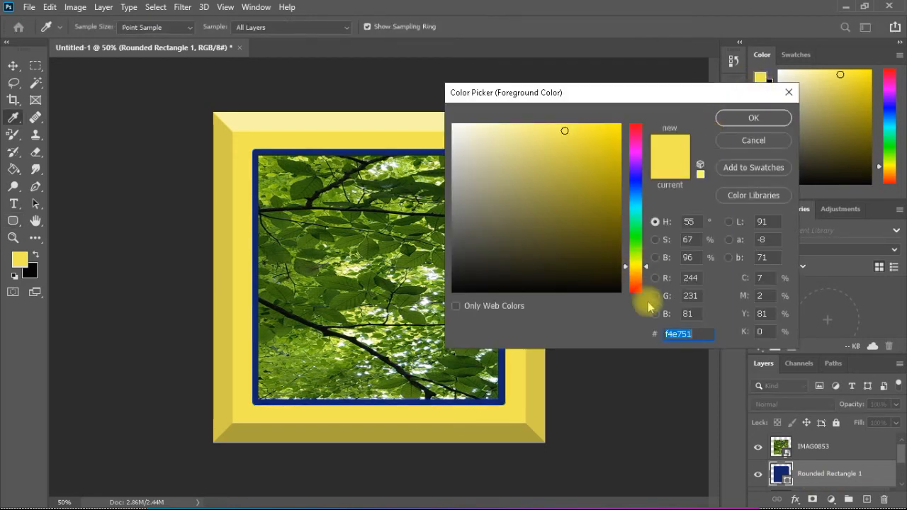
pyautogui.write('ffffff')
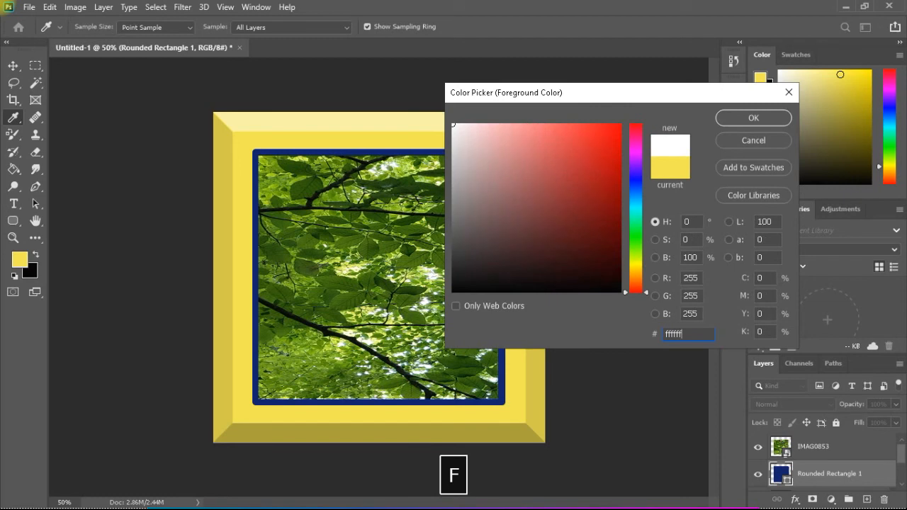
pyautogui.click(732, 118)
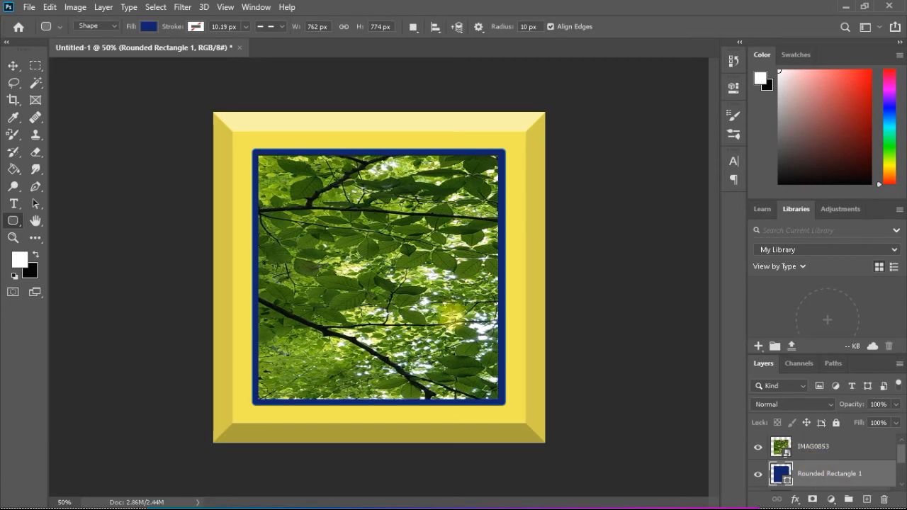
# Rasterize the fill content of Rounded Rectangle 1 and fill it with white using the Paint Bucket tool
pyautogui.click(12, 169)
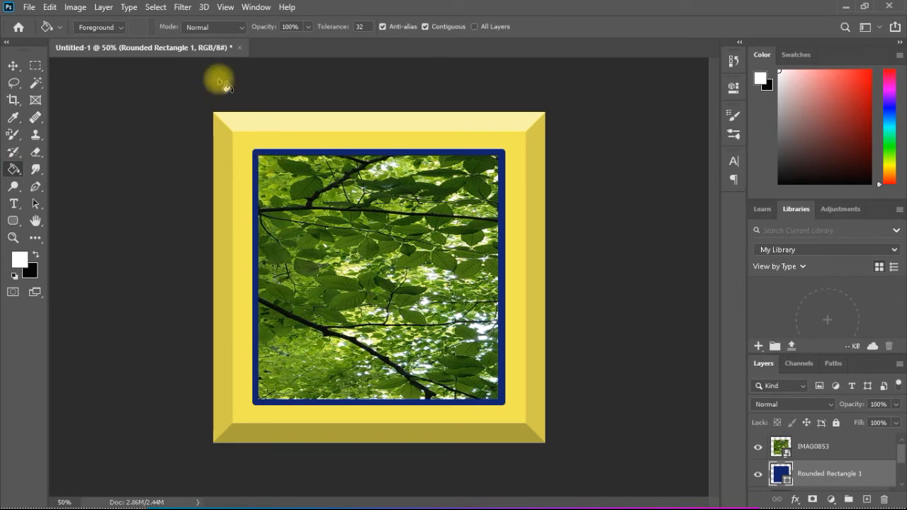
pyautogui.click(105, 9)
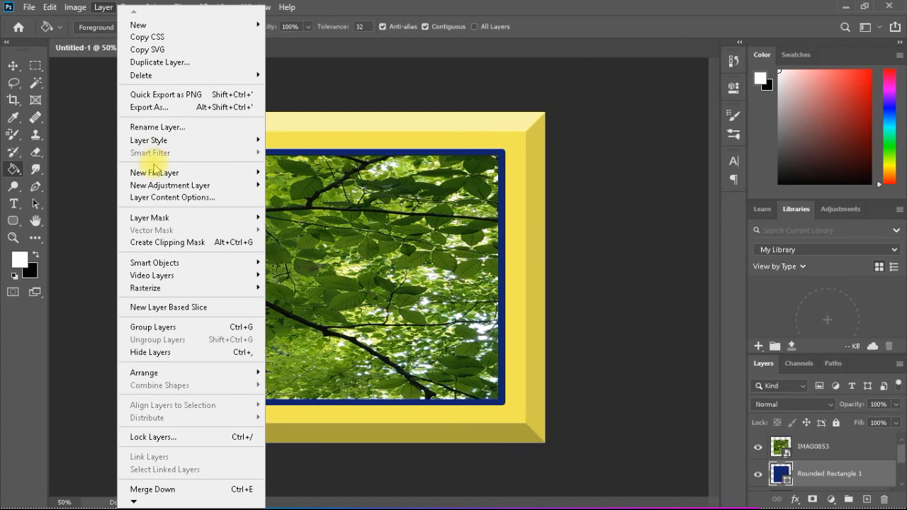
pyautogui.moveTo(169, 178)
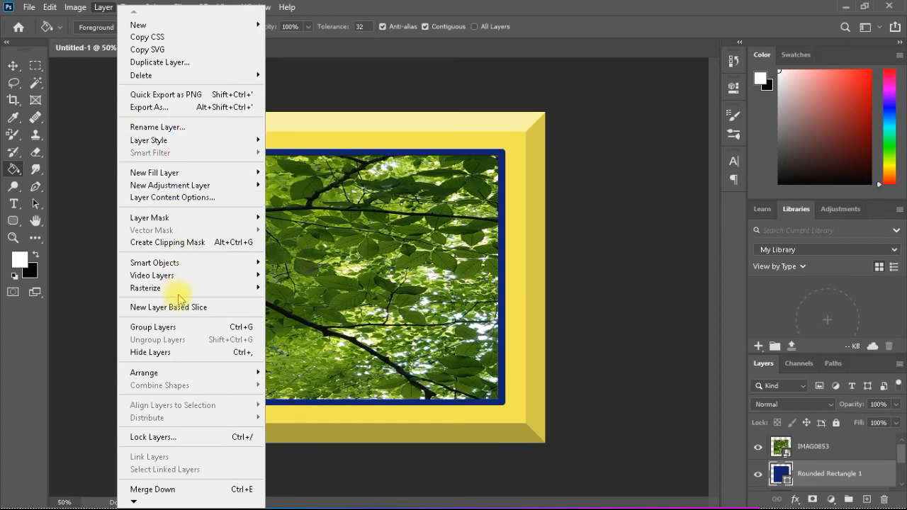
pyautogui.moveTo(257, 288)
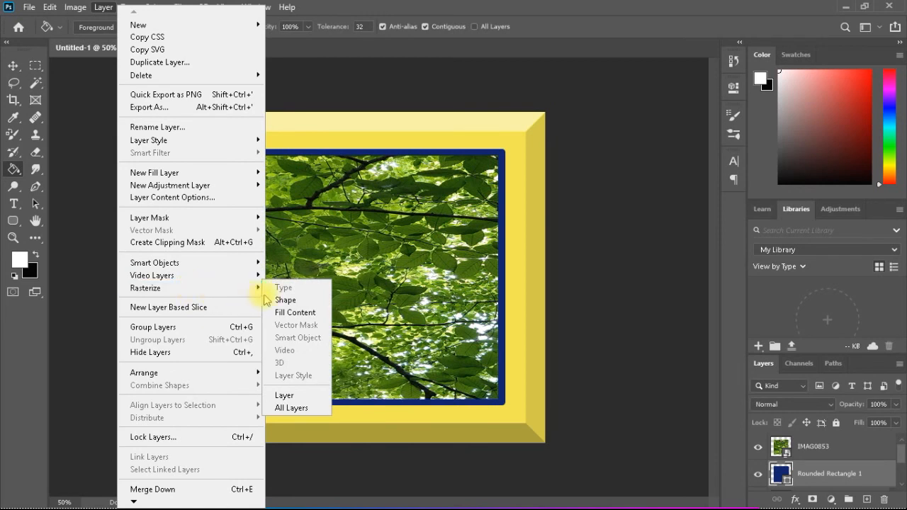
pyautogui.click(293, 314)
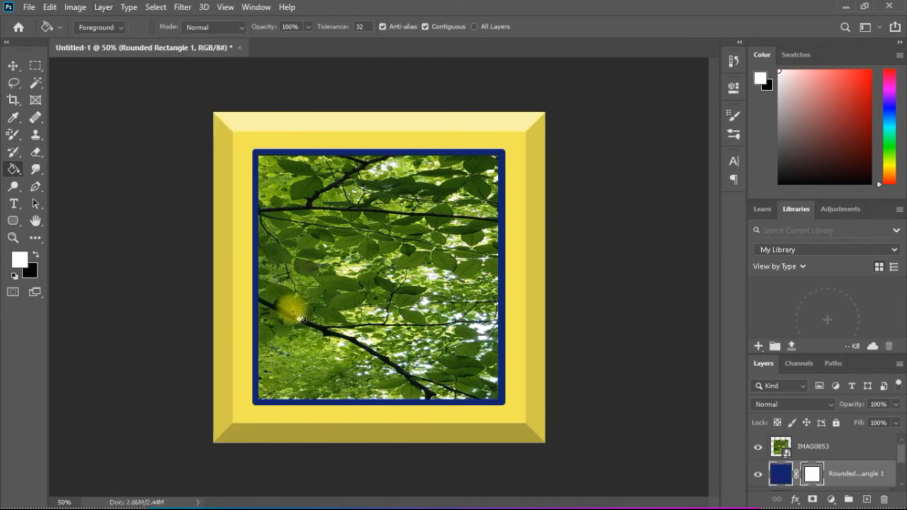
pyautogui.click(282, 161)
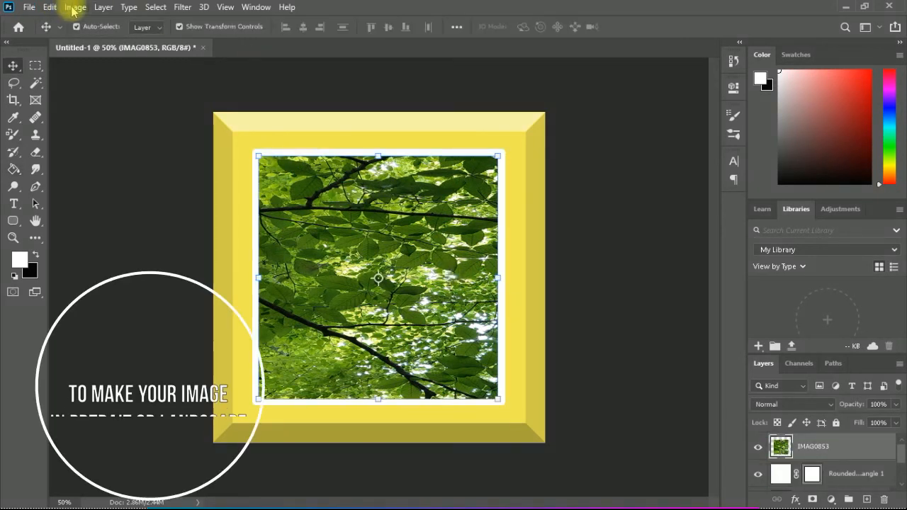
# Resize the image to 500 pixels wide, with width and height unlinked, to turn the square frame into portrait format
pyautogui.click(75, 8)
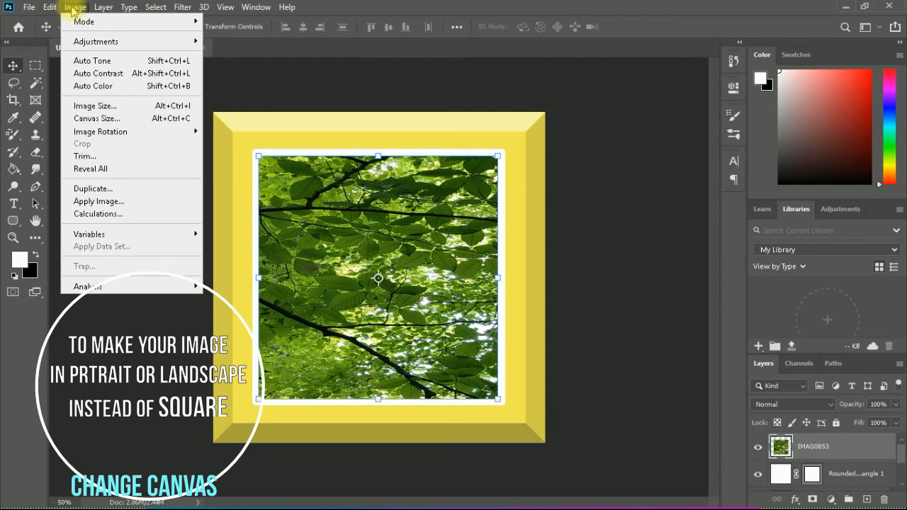
pyautogui.click(105, 105)
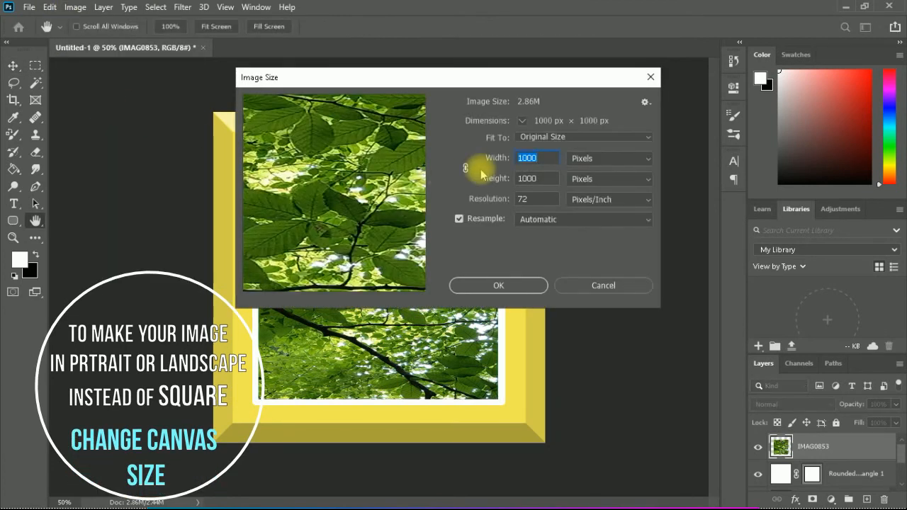
pyautogui.write('500')
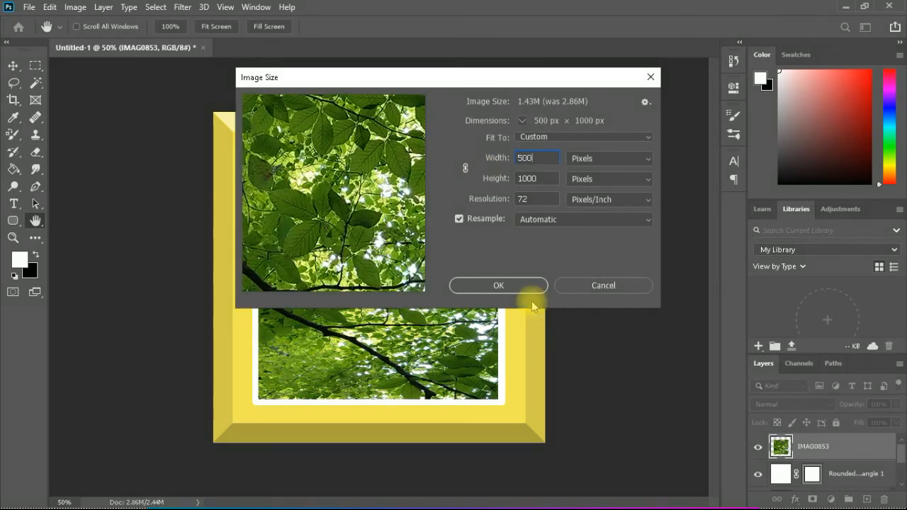
pyautogui.click(499, 285)
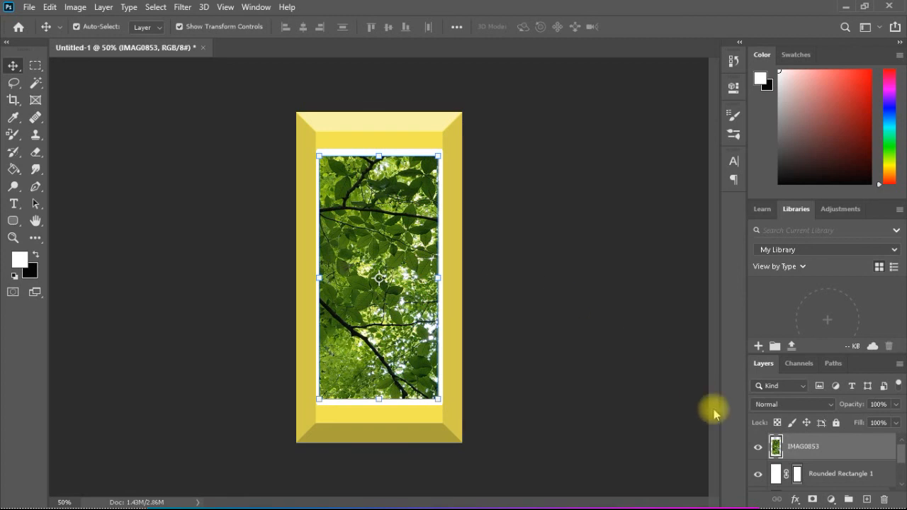
# Reduce the Bevel & Emboss size on the yellow frame's Layer 1 to 32 px
pyautogui.scroll(-3, 894, 453)
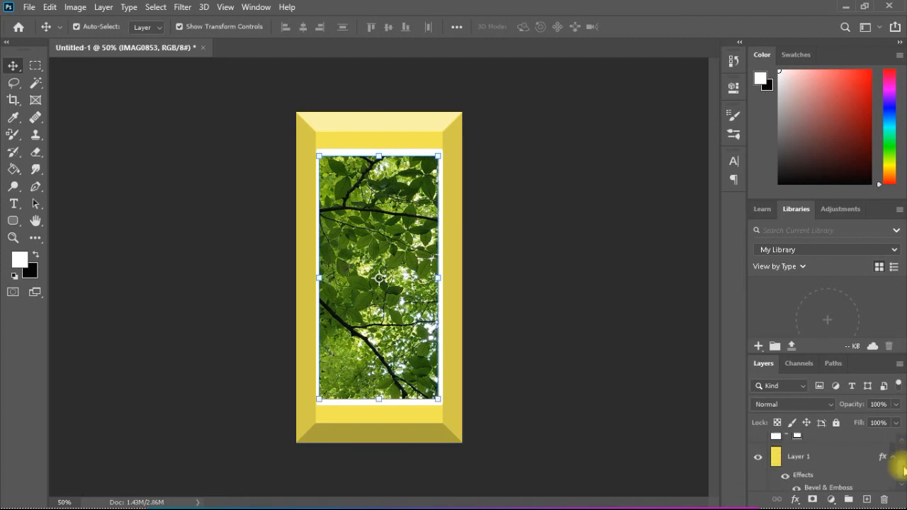
pyautogui.click(827, 454)
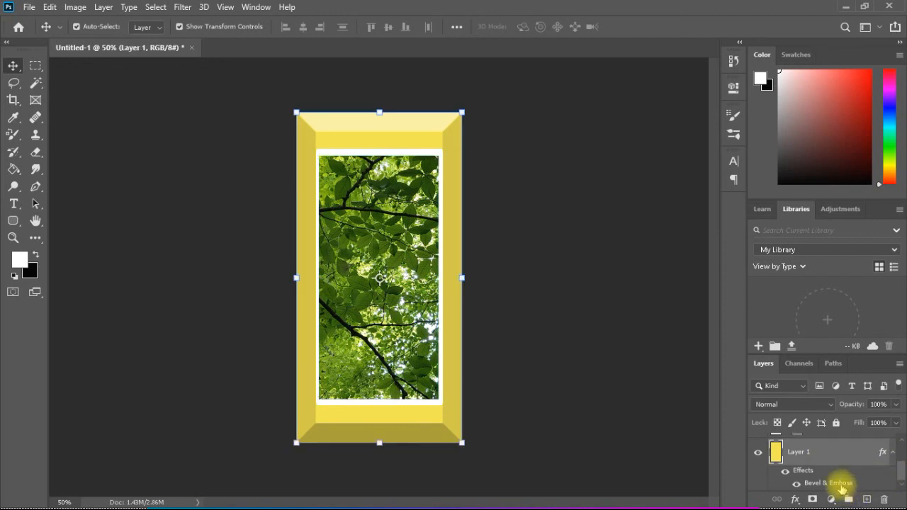
pyautogui.doubleClick(842, 487)
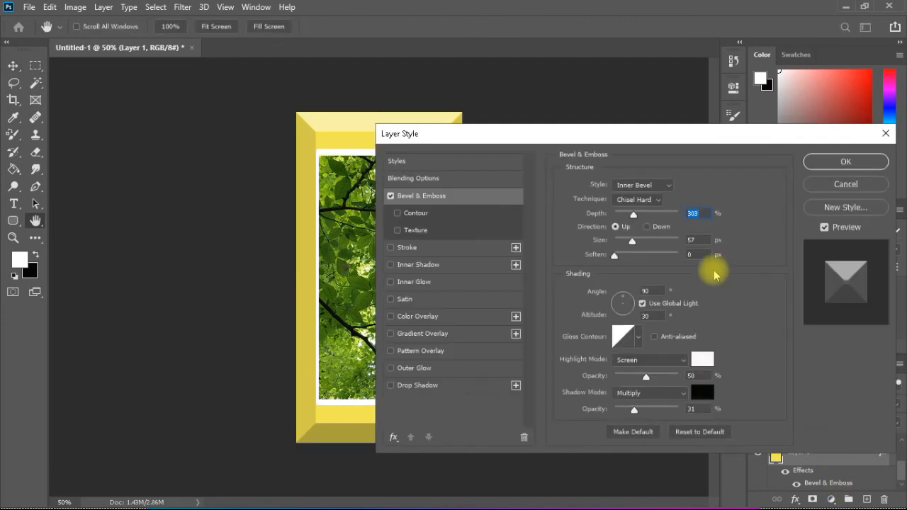
pyautogui.moveTo(662, 142); pyautogui.dragTo(735, 122)
pyautogui.moveTo(707, 222); pyautogui.dragTo(701, 223)
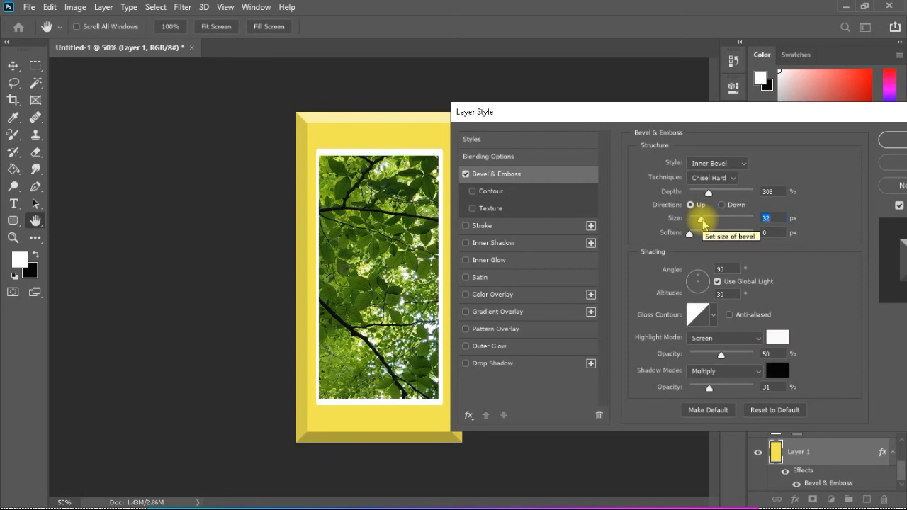
pyautogui.click(890, 144)
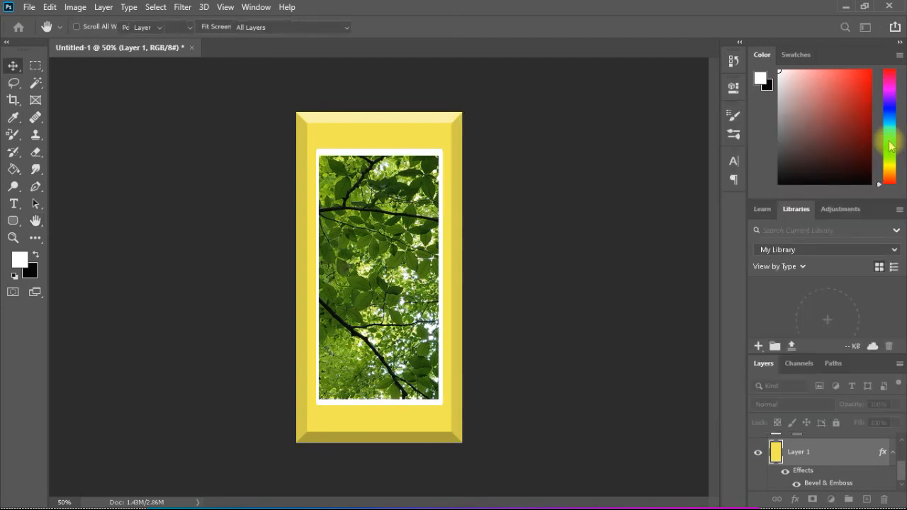
# Scale the yellow frame layer vertically to 90% with Free Transform, keeping its width at 100%
pyautogui.click(49, 7)
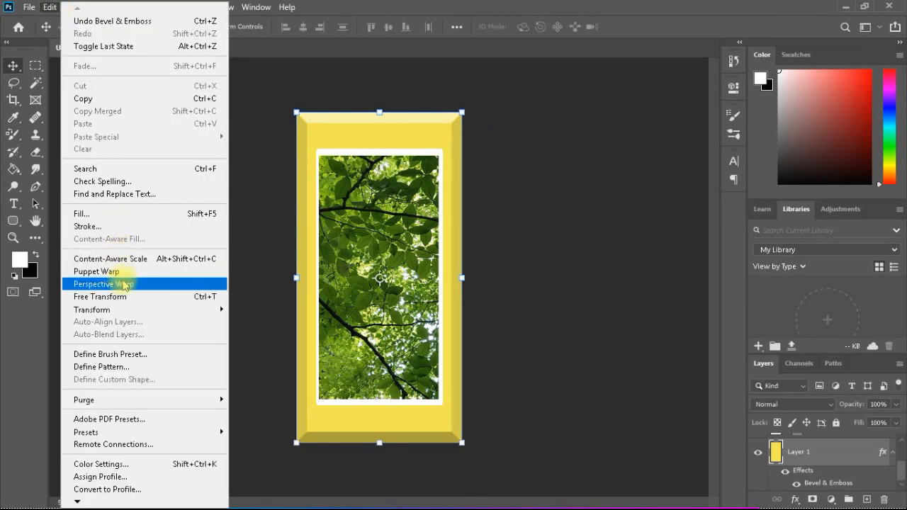
pyautogui.click(99, 297)
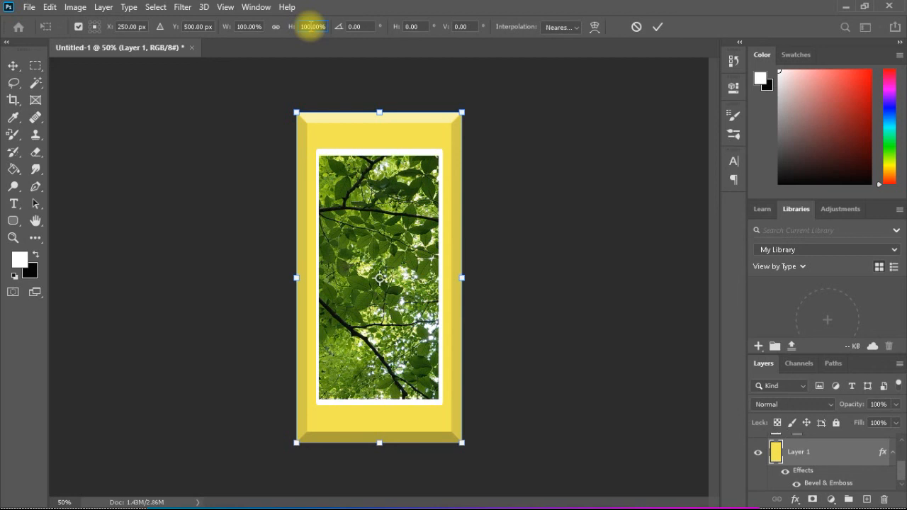
pyautogui.press('BackSpace')
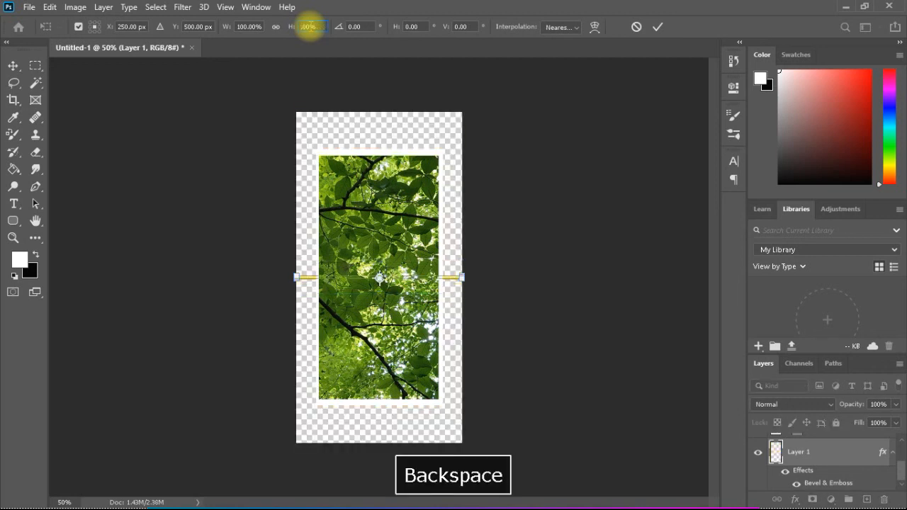
pyautogui.write('90.')
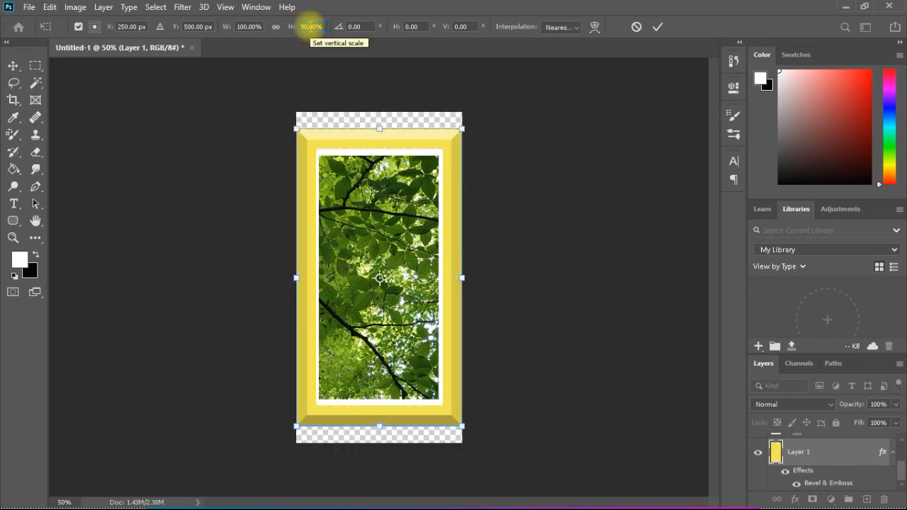
pyautogui.press('Return')
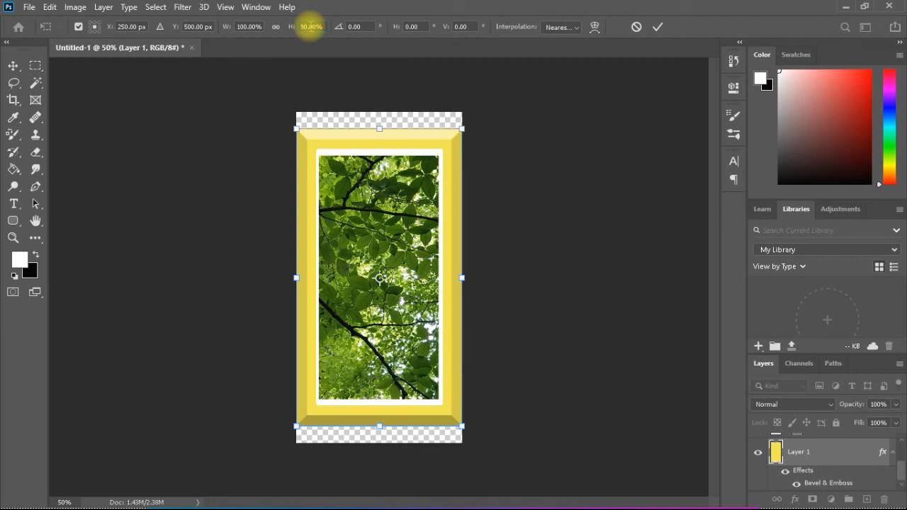
# Trim the canvas based on transparent pixels, cutting away the top, bottom, left and right sides
pyautogui.click(13, 66)
pyautogui.click(74, 7)
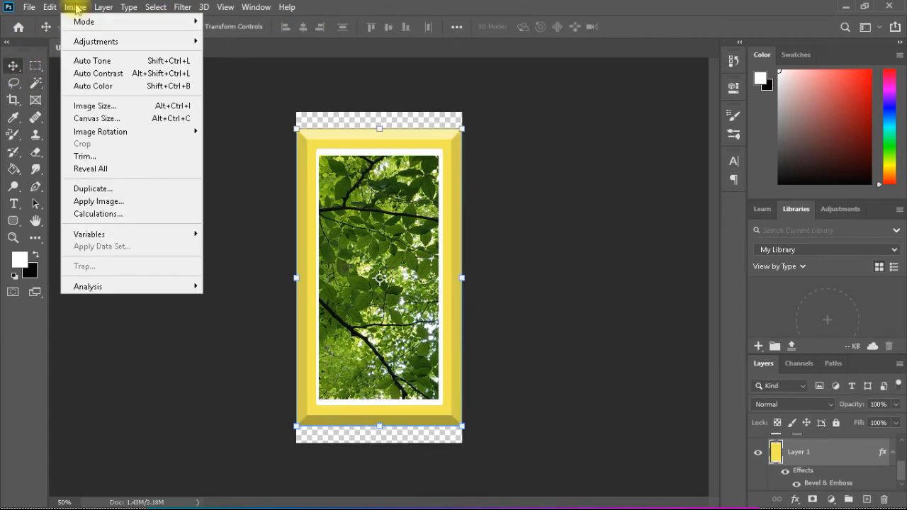
pyautogui.click(114, 157)
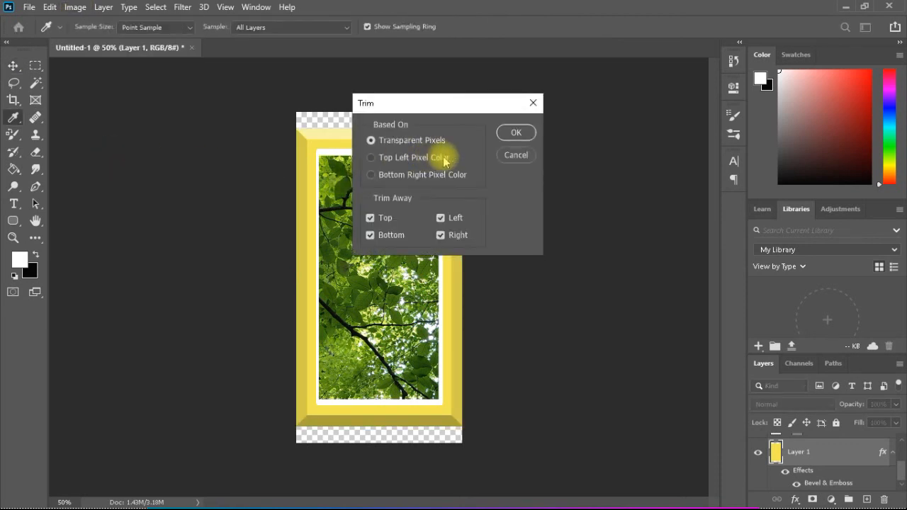
pyautogui.click(515, 132)
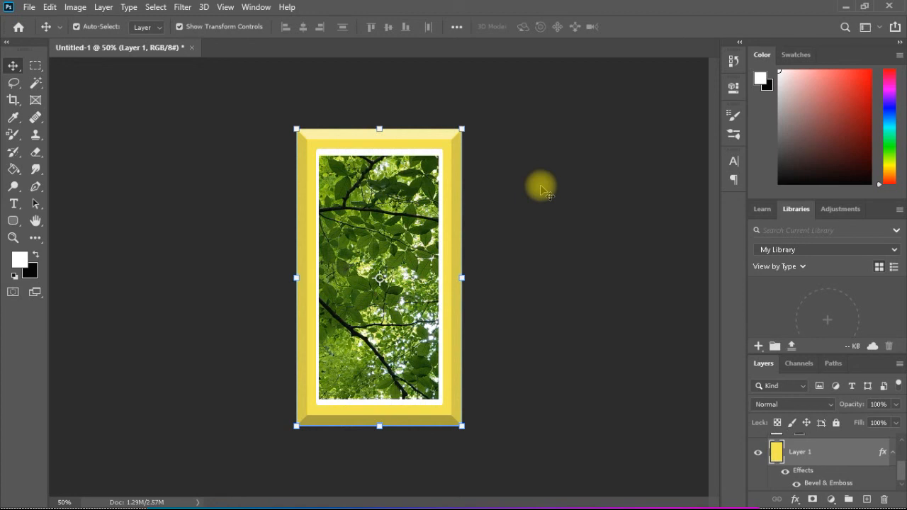